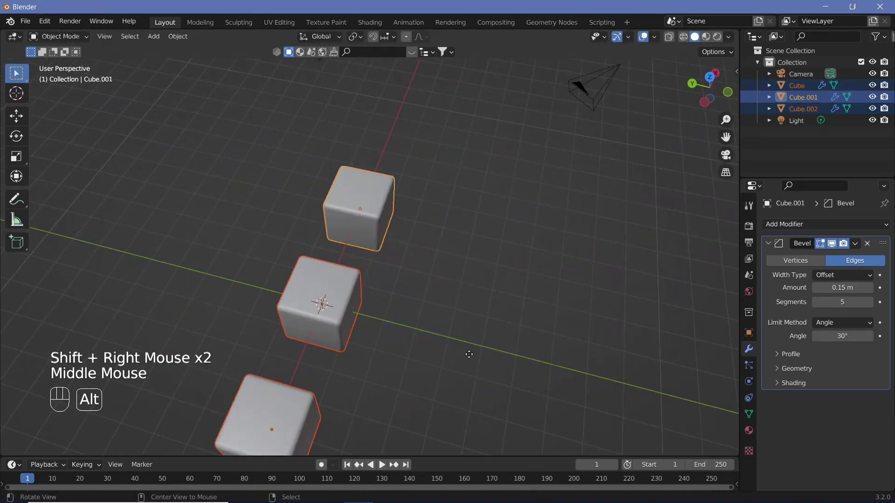
- Add two more linked-duplicate rows of the beveled cube along Y
key(y)
ctrl+click(598, 404)
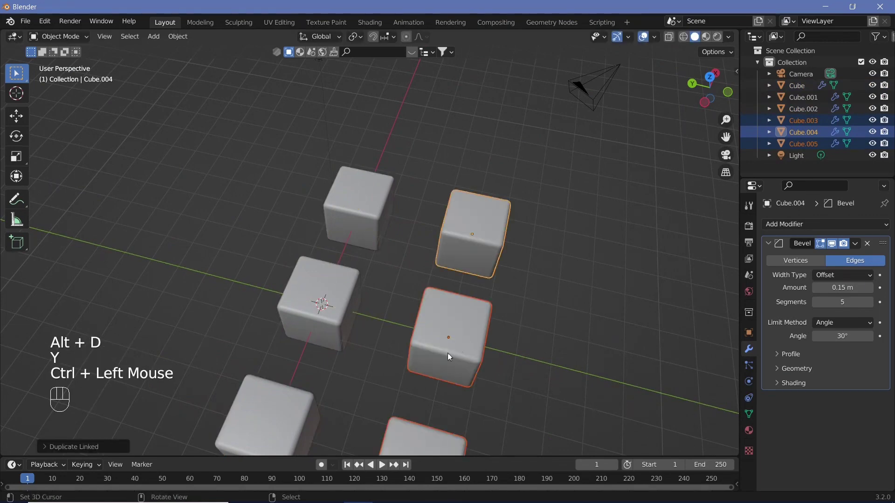
key(alt+d)
key(y)
ctrl+click(215, 293)
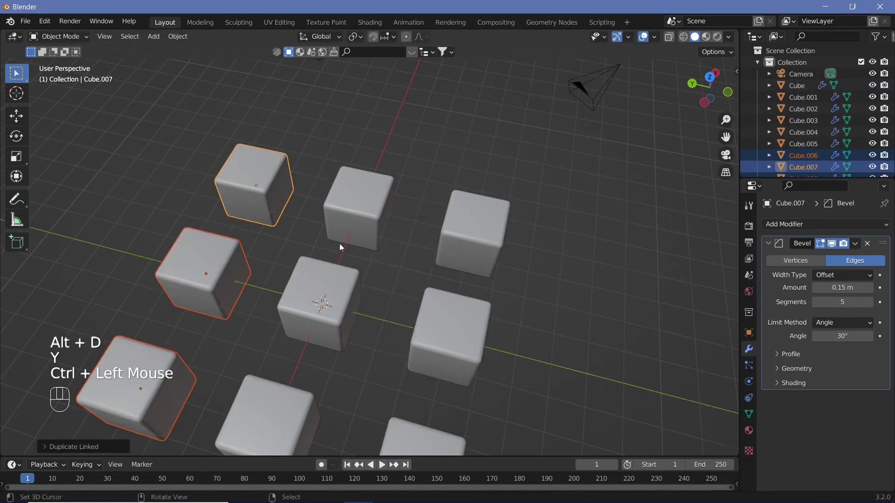
middle_drag(340, 243, 481, 195)
click(583, 216)
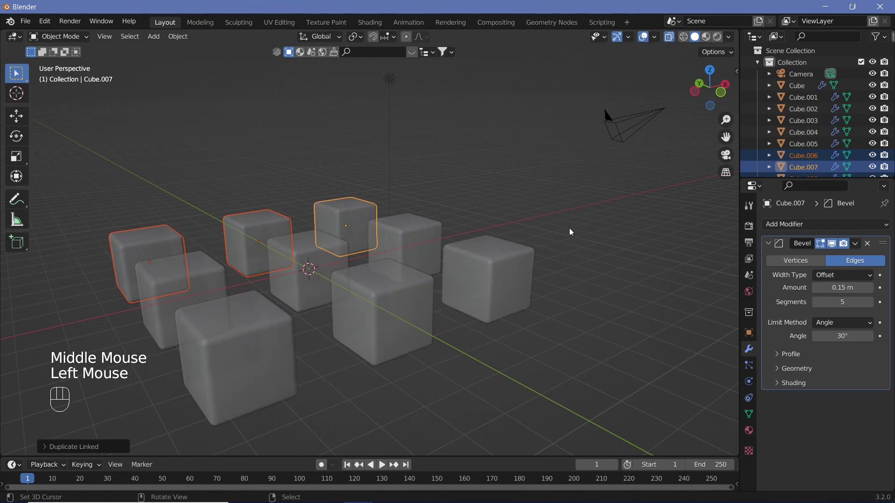
- Delete the Light from the scene
right_click(392, 82)
key(x)
key(x)
click(390, 83)
- From front view, linked-duplicate the cube layer along Z, one copy above and one below
key(KP_1)
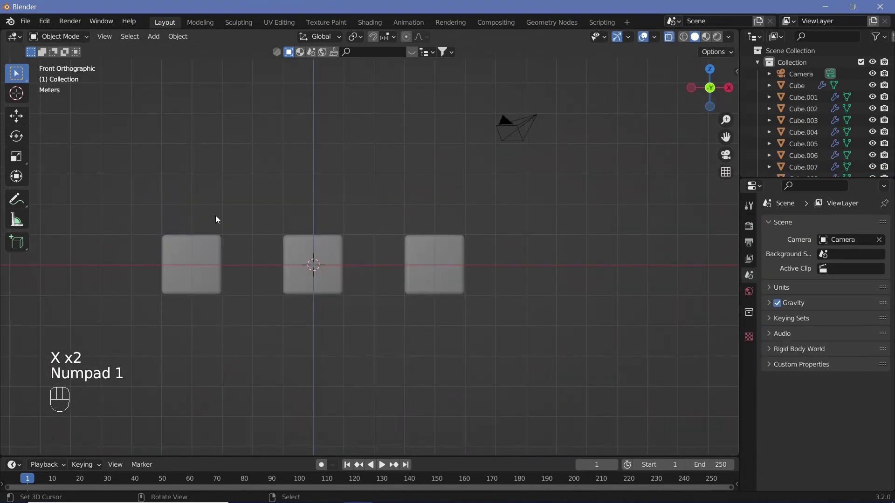
key(b)
drag(141, 210, 474, 356)
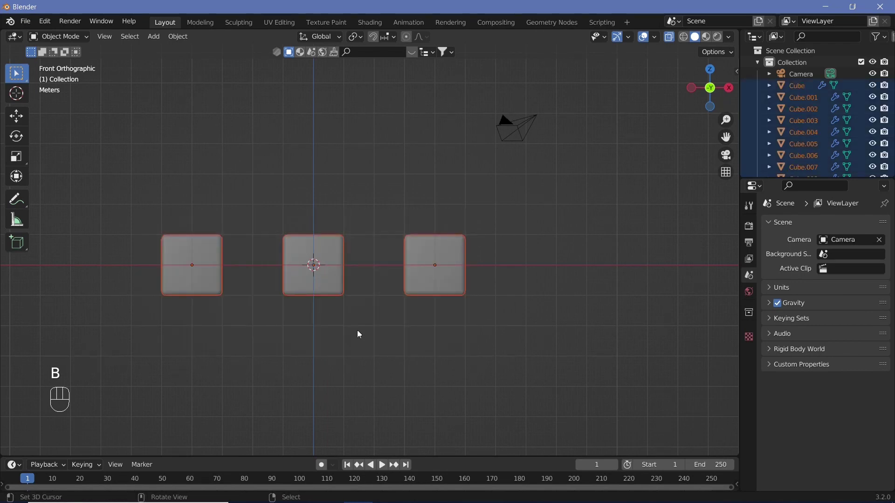
key(alt+d)
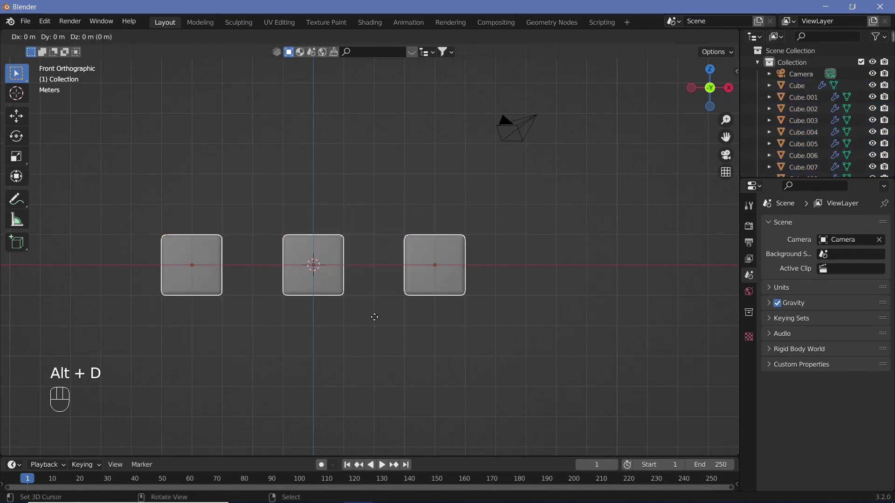
key(z)
ctrl+click(348, 194)
key(alt+d)
key(z)
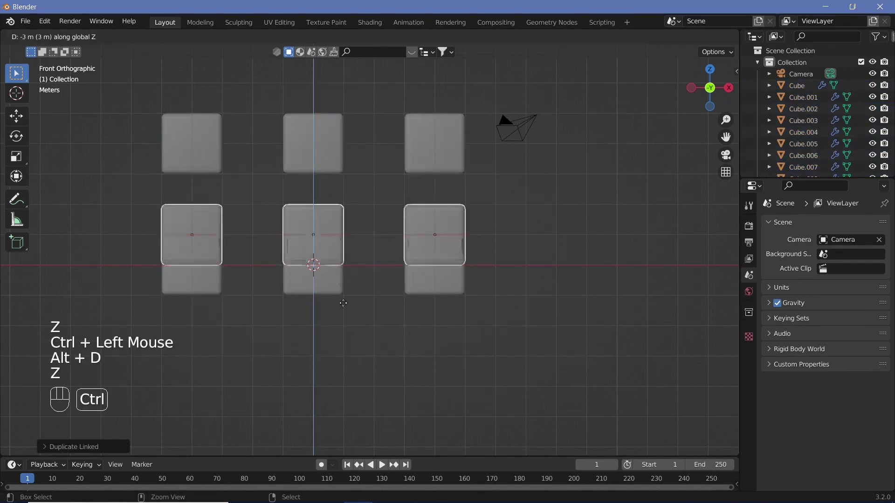
ctrl+click(356, 433)
- Inspect the stacked layers and box-select every cube of the 3×3×3 grid
middle_drag(334, 240, 406, 232)
middle_drag(408, 200, 433, 248)
scroll(409, 240, down, 2)
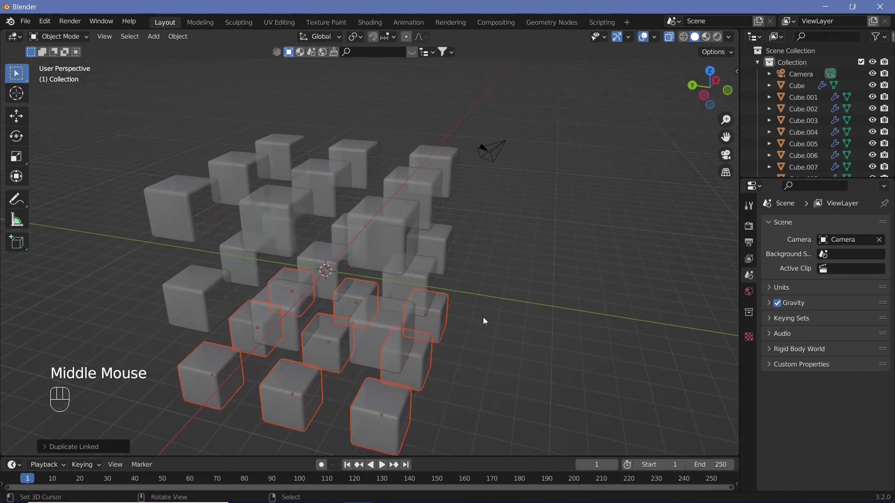
scroll(454, 297, down, 2)
middle_drag(454, 297, 457, 273)
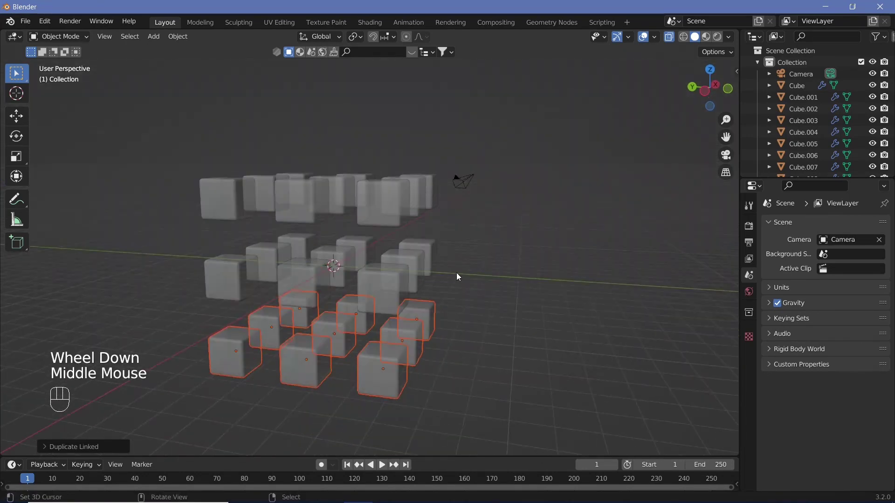
key(KP_1)
key(b)
drag(218, 136, 432, 359)
middle_drag(431, 359, 479, 315)
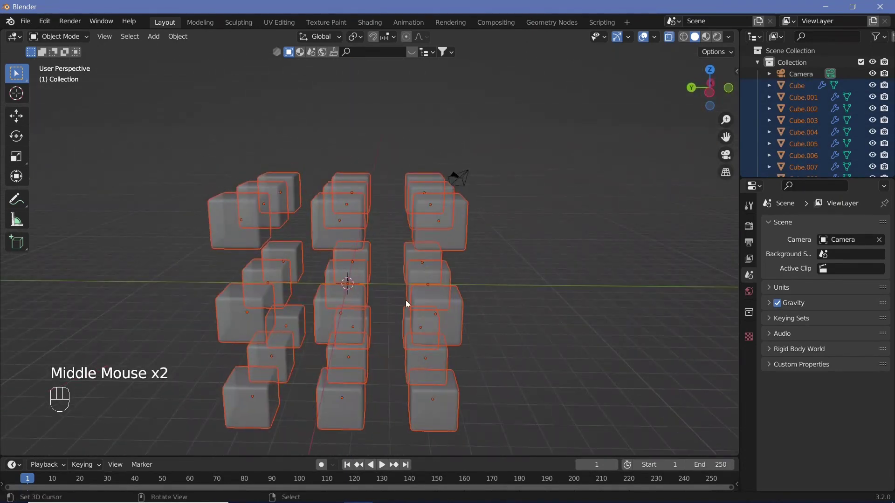
scroll(405, 300, up, 1)
scroll(405, 300, down, 1)
middle_drag(407, 303, 351, 300)
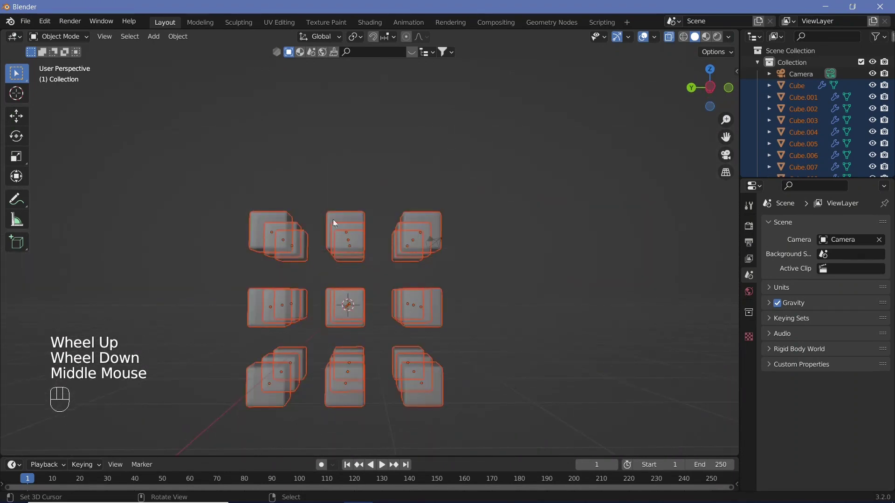
scroll(463, 332, down, 2)
ctrl+right_drag(462, 329, 442, 307)
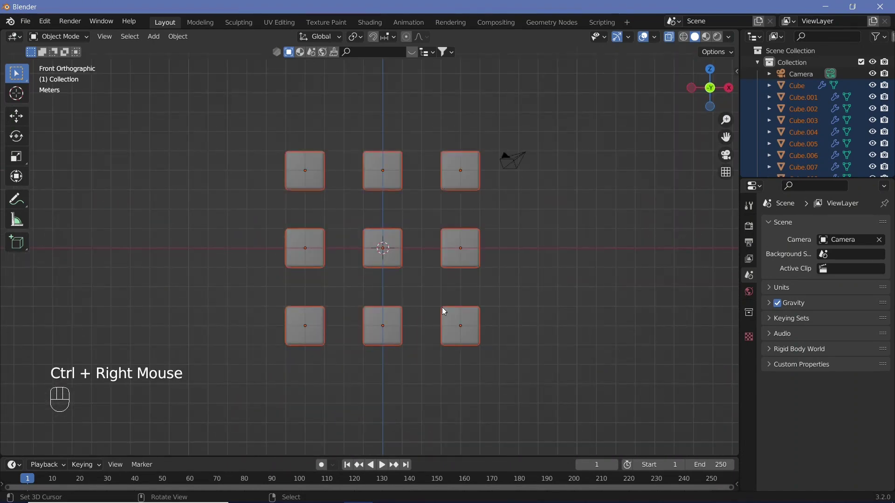
- Linked-duplicate the whole cube grid and scale the copy by 5 around the original
key(alt+d)
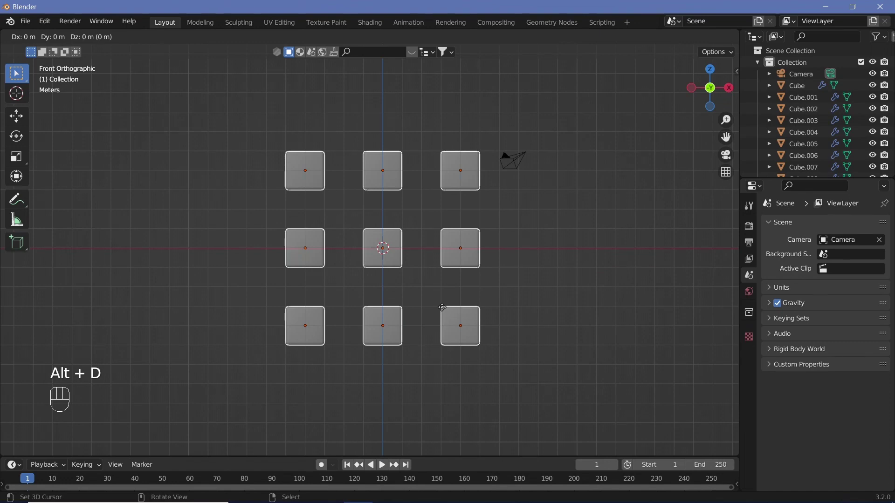
key(s)
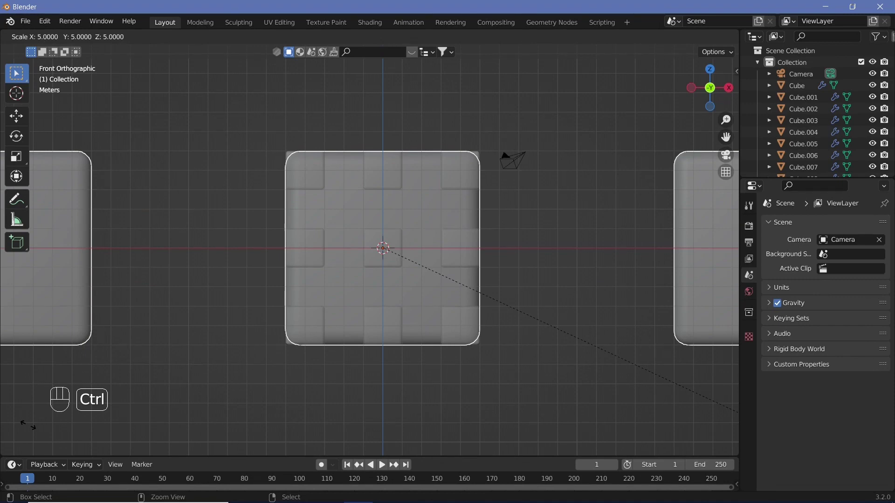
ctrl+click(22, 418)
scroll(356, 287, down, 5)
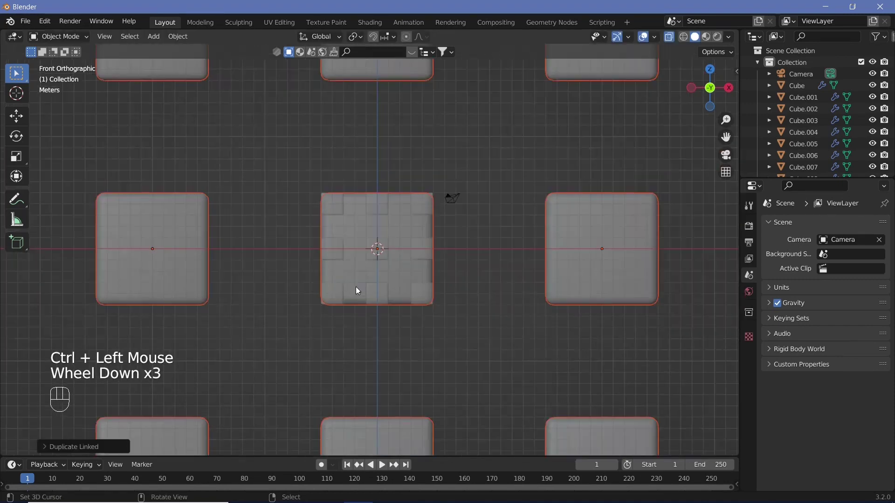
middle_drag(387, 278, 462, 231)
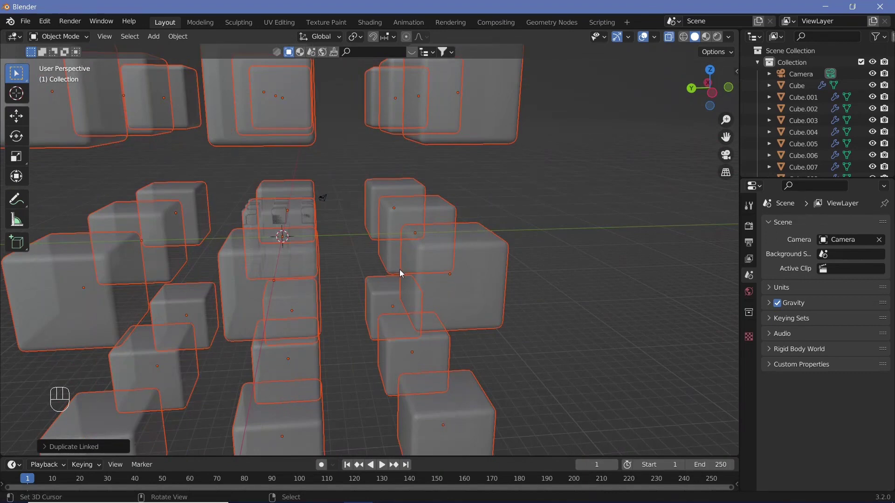
- Move the enlarged cube grid 20 m along Y with snapping
key(g)
key(y)
key(ctrl)
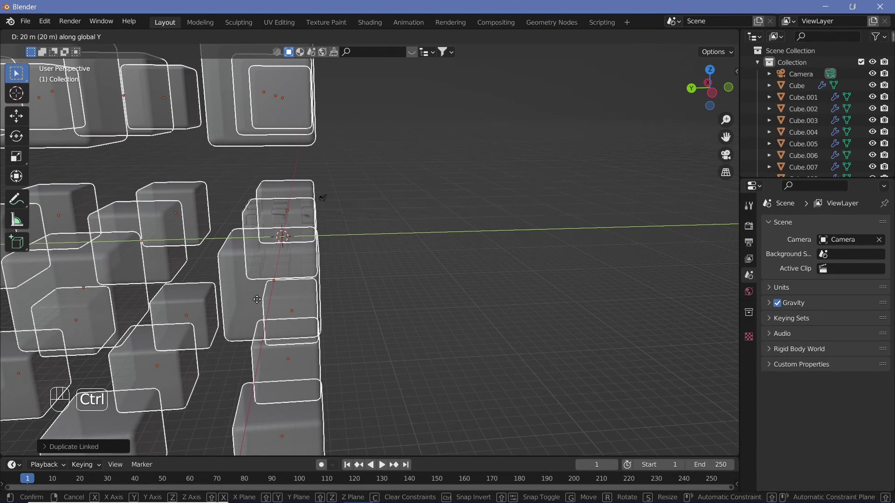
click(257, 299)
scroll(309, 159, down, 2)
scroll(361, 255, up, 6)
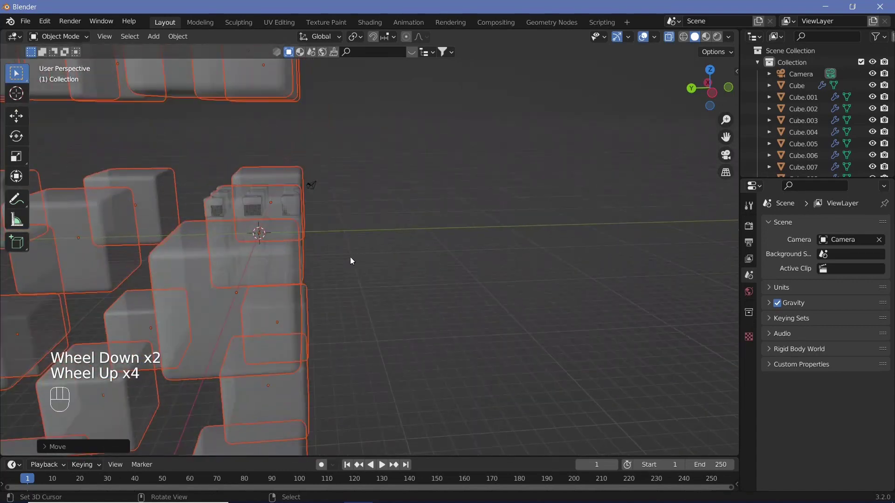
scroll(362, 225, down, 2)
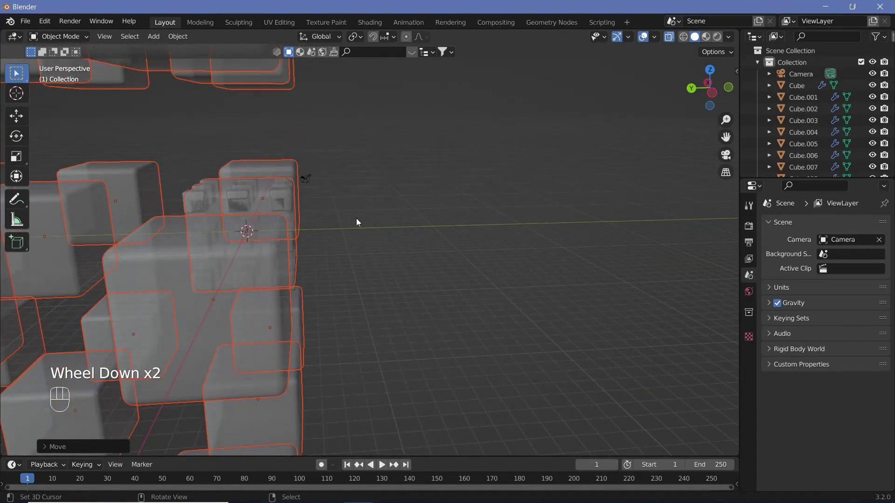
scroll(355, 222, down, 3)
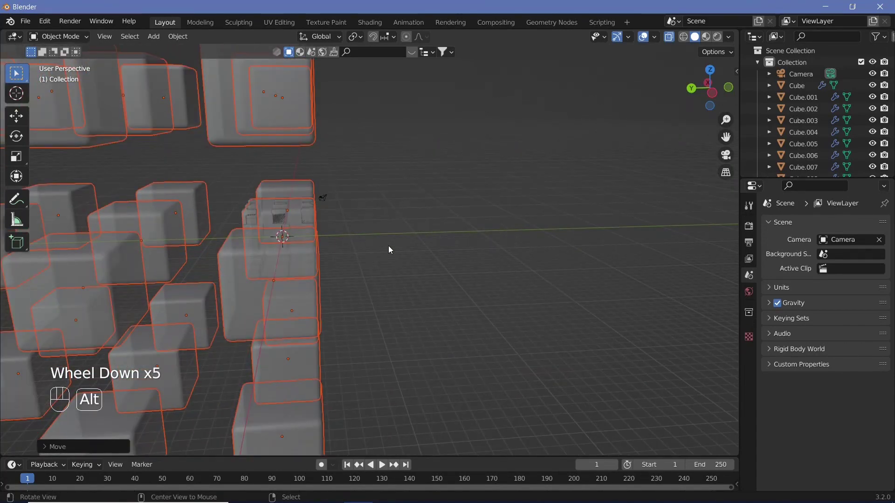
key(alt+d)
- Scale the new linked copy by 0.2 twice into a tiny cube cluster
key(s)
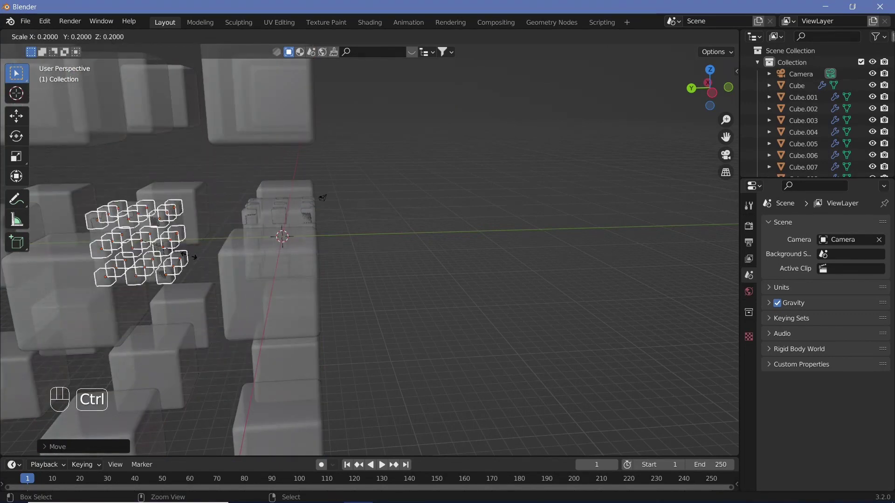
text(0.2)
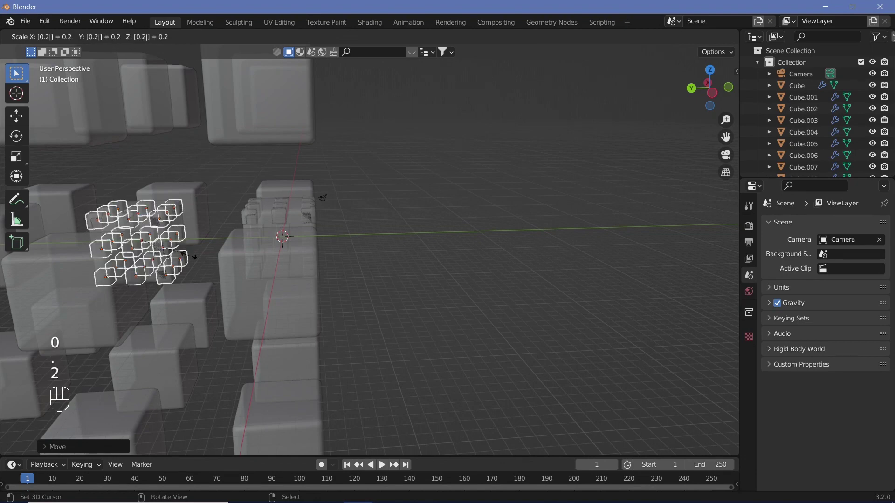
key(Return)
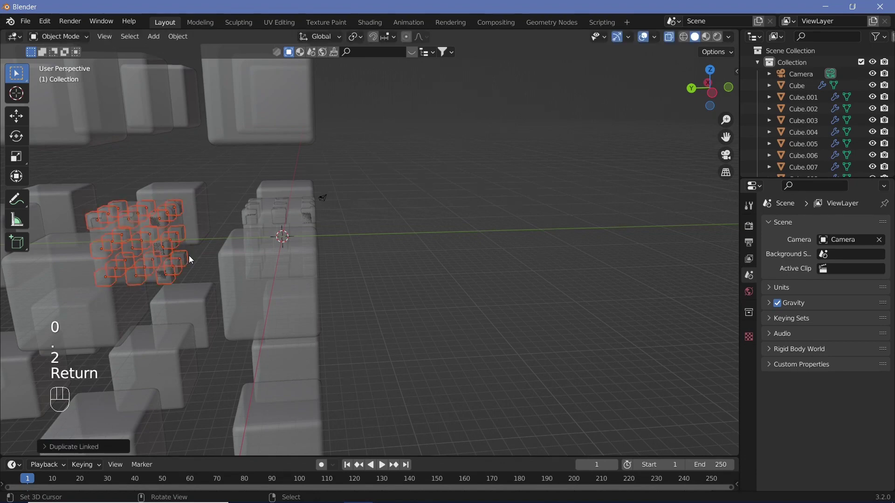
text(s0.2)
key(Return)
scroll(187, 256, up, 3)
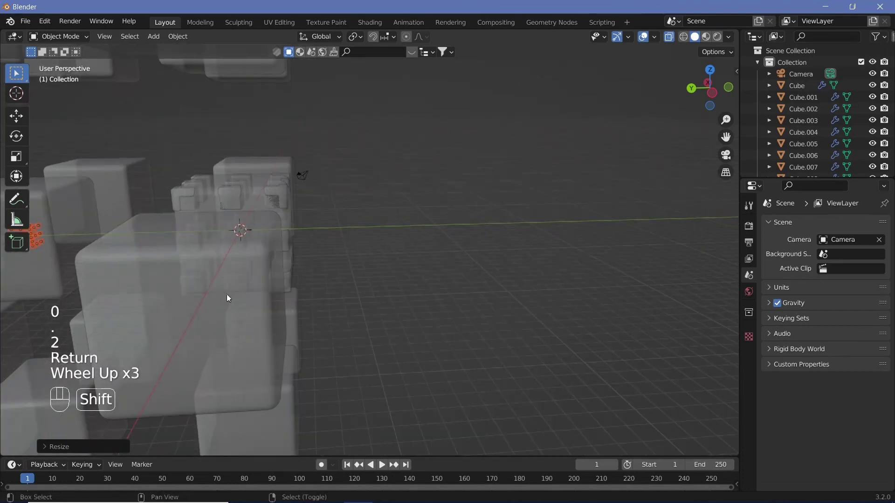
shift+middle_drag(228, 297, 312, 346)
scroll(223, 300, up, 2)
shift+middle_drag(222, 301, 323, 299)
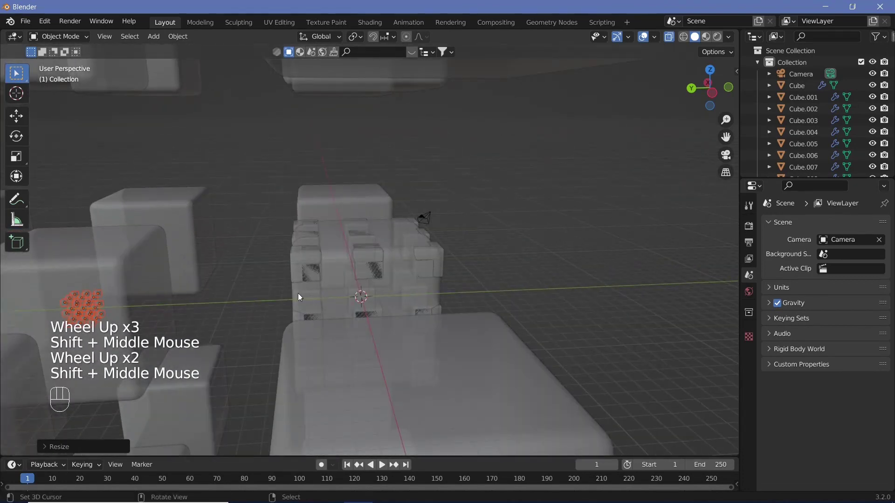
- Move the tiny grid along Y so it sits inside the central cube
key(g)
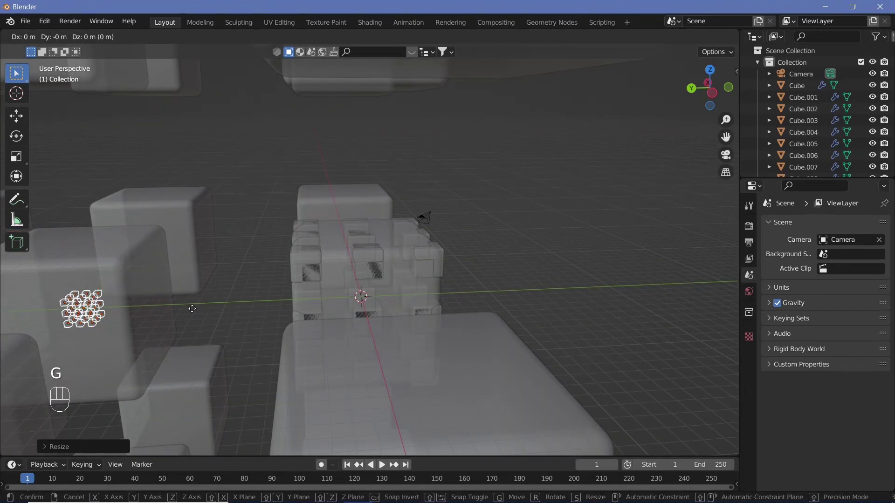
key(y)
ctrl+click(379, 350)
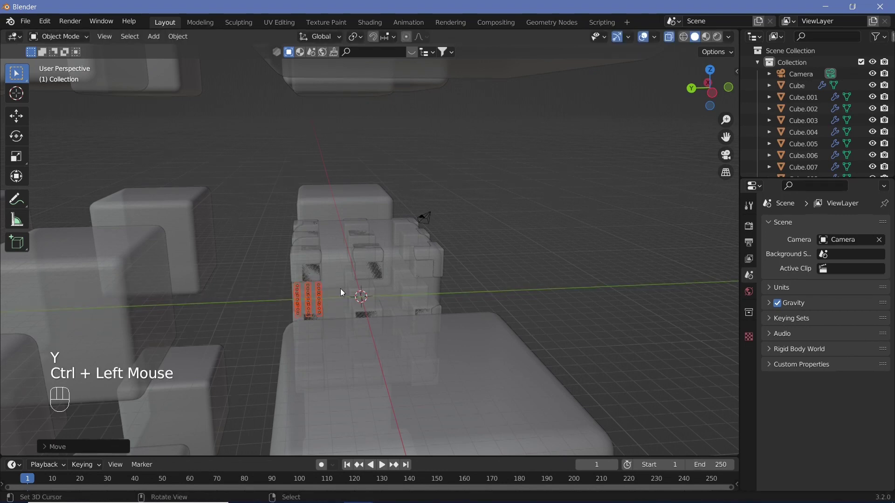
middle_drag(342, 293, 395, 294)
scroll(318, 277, up, 2)
- Delete cubes Cube.030 and Cube.006, then select the camera
right_click(318, 278)
key(x)
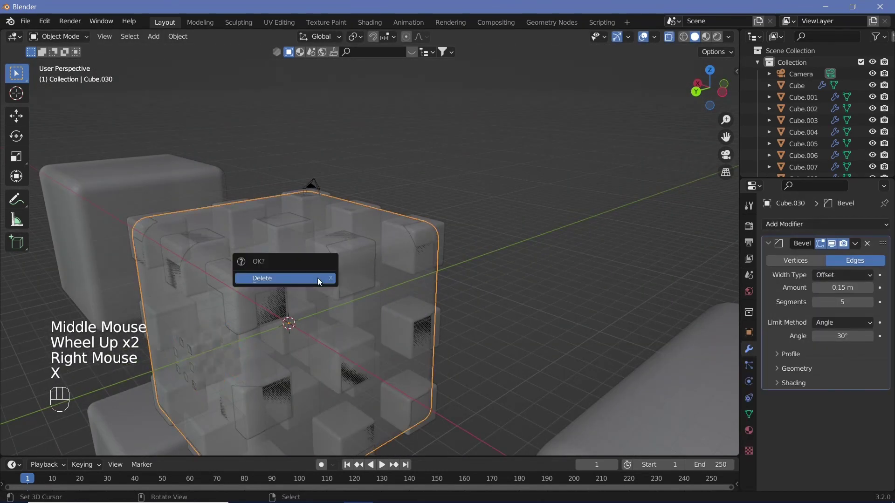
click(314, 282)
right_click(200, 337)
key(x)
click(200, 337)
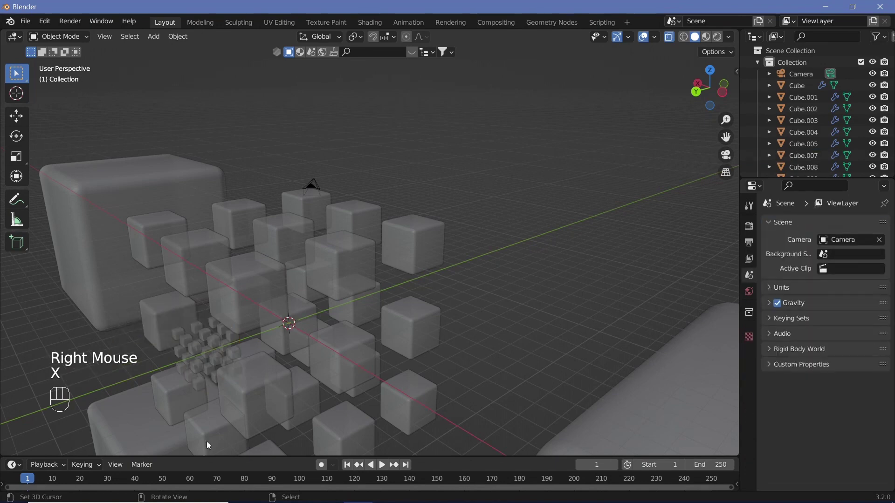
right_click(316, 181)
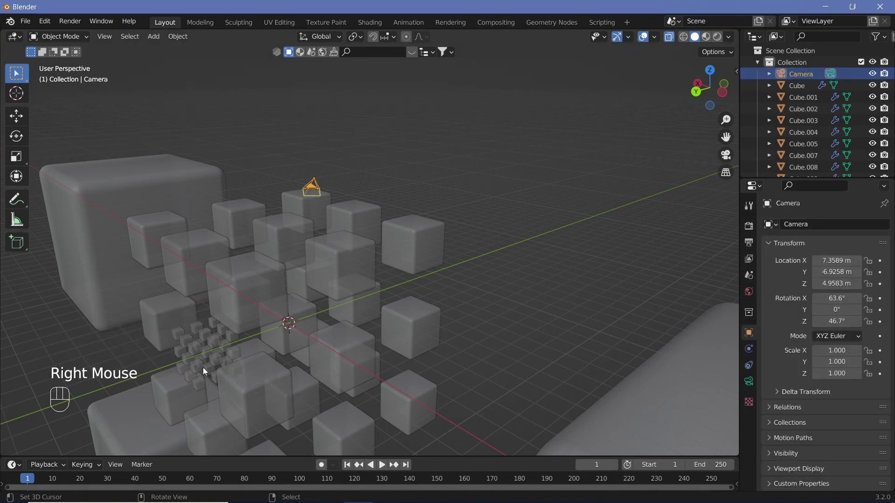
- Clear the camera's location and rotation, then rotate it 90° about X
middle_drag(437, 312, 391, 322)
key(alt+g)
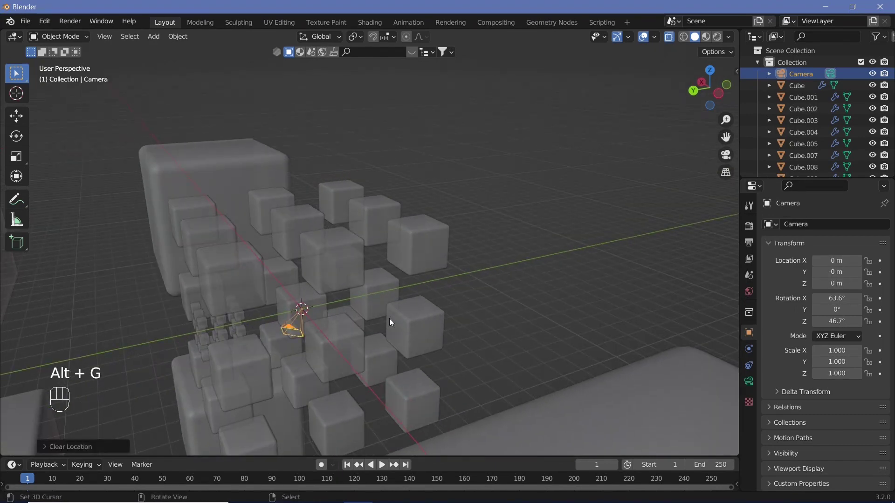
key(alt+r)
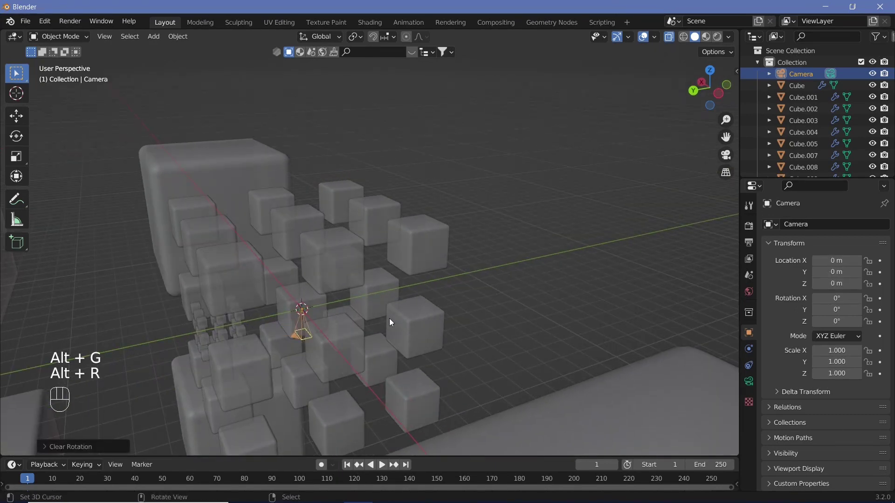
key(r)
key(y)
key(x)
key(9)
key(0)
key(minus)
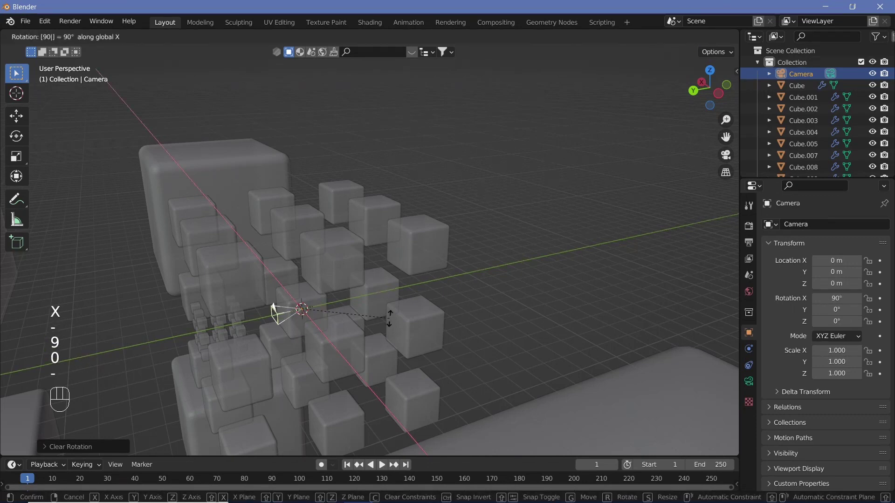
key(Return)
- Move the camera to Y -10 m with snapping
key(g)
key(y)
key(ctrl)
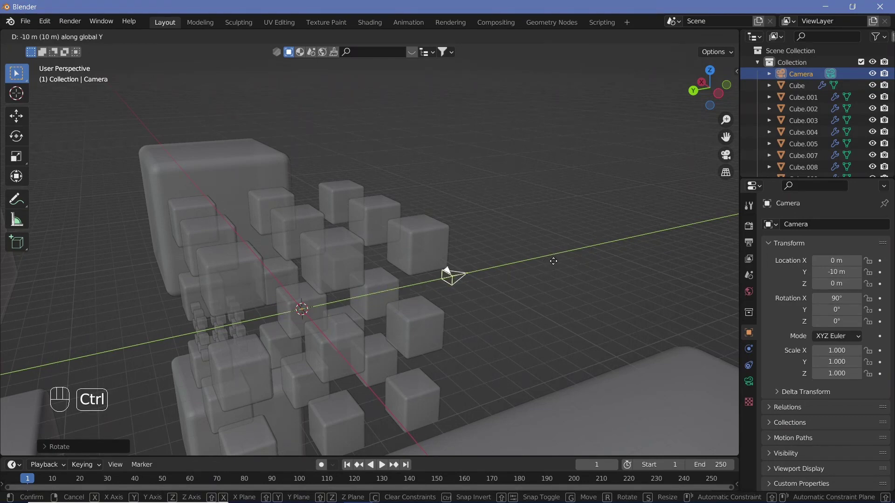
ctrl+click(514, 285)
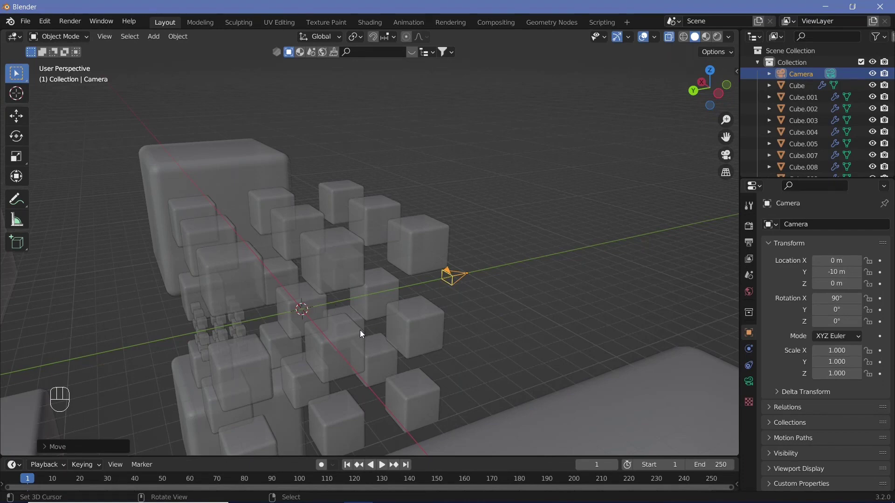
- Add a Plain Axes empty at the origin and scale it to about 1.96
key(shift+a)
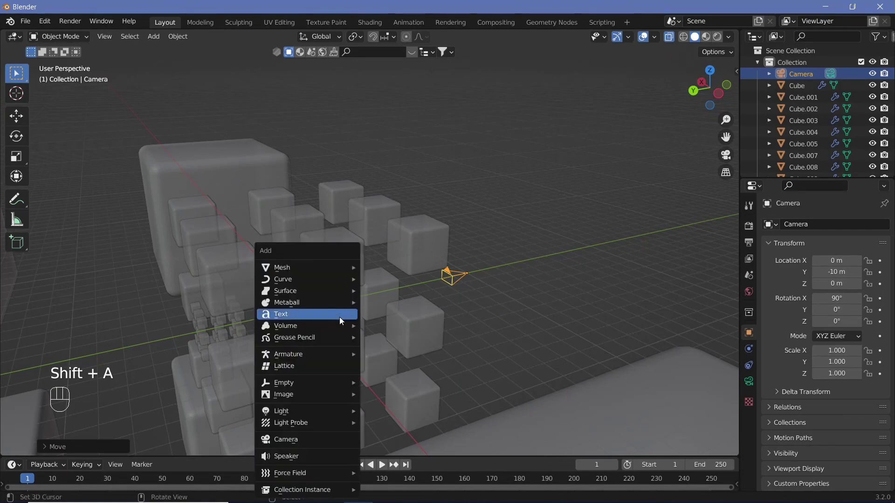
mouse_move(315, 383)
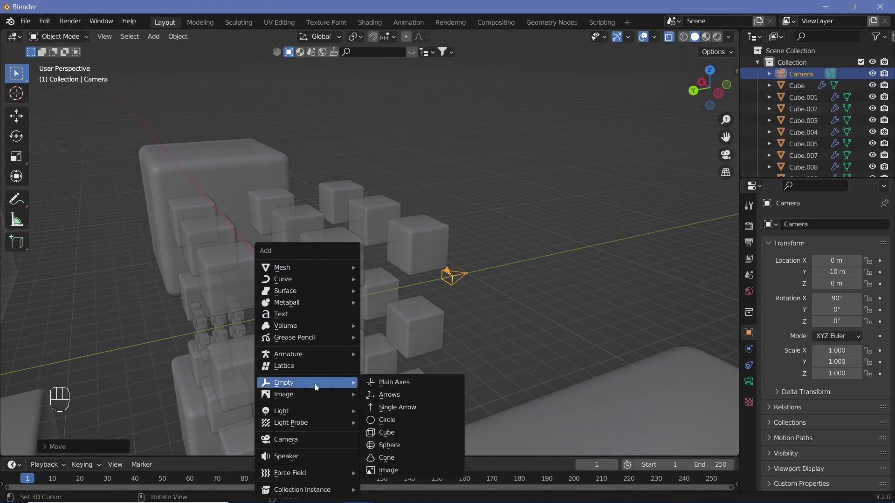
click(383, 383)
key(s)
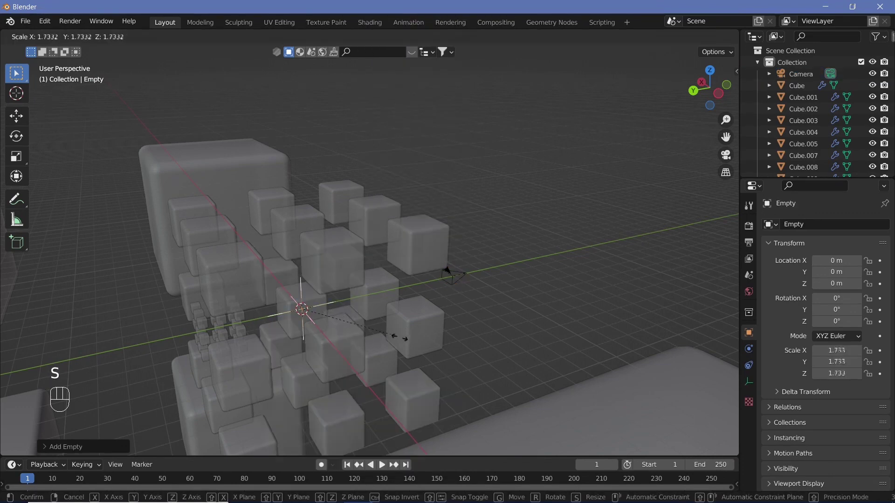
click(411, 342)
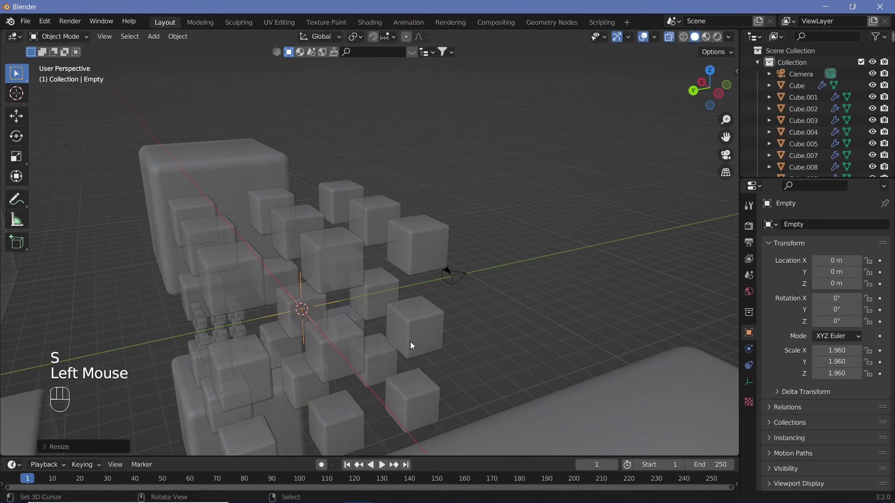
- Select the camera, then the empty as active, for Ctrl+P parenting
click(454, 279)
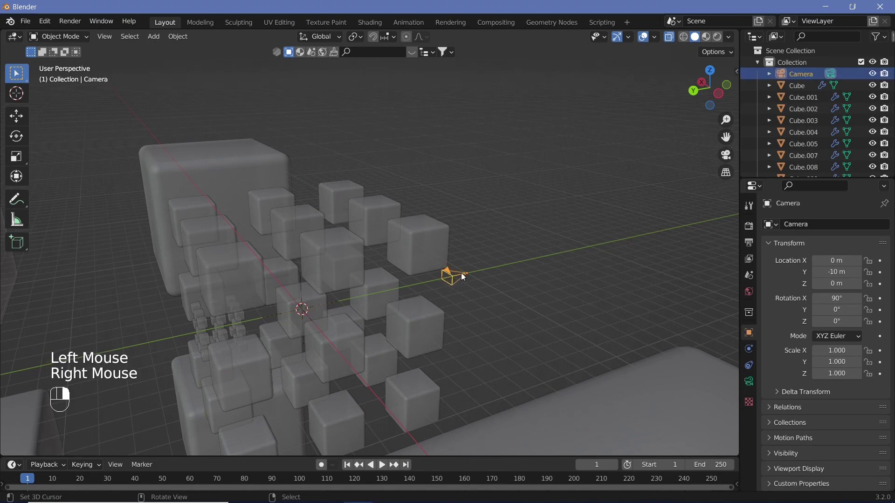
shift+right_click(339, 301)
key(ctrl+p)
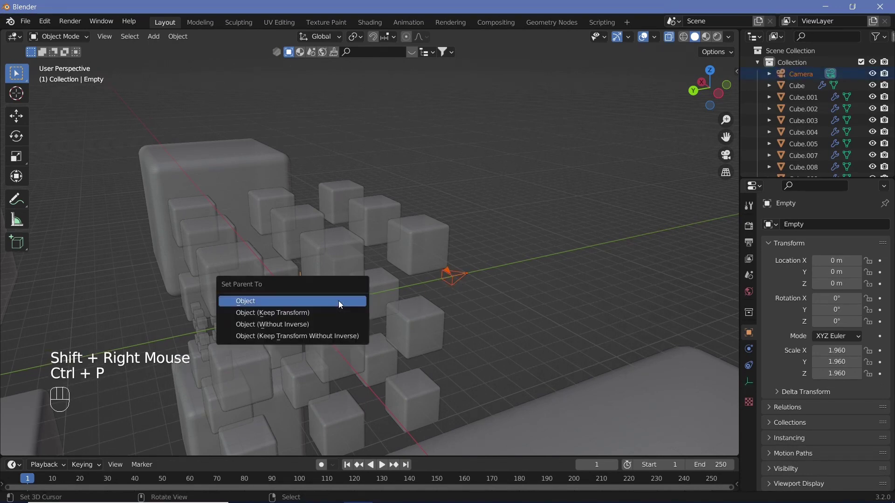
- Parent the camera to the empty as Object, then look through the camera and reselect it
click(340, 303)
right_click(332, 301)
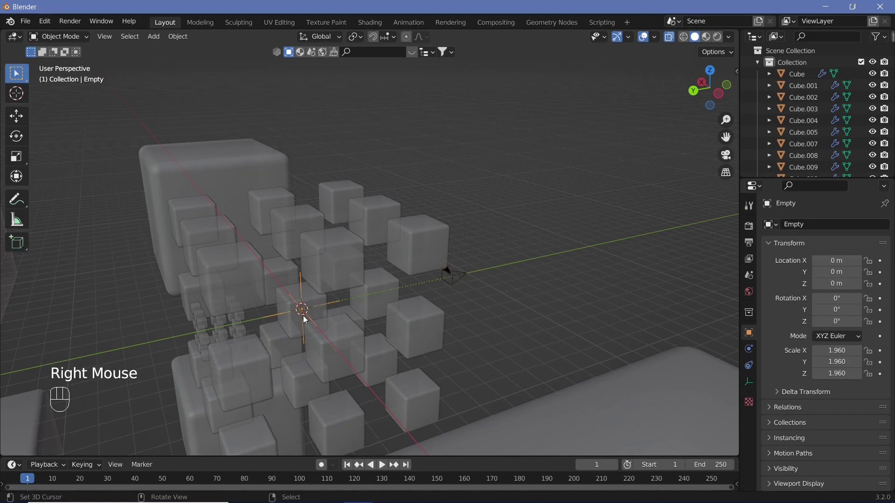
key(KP_0)
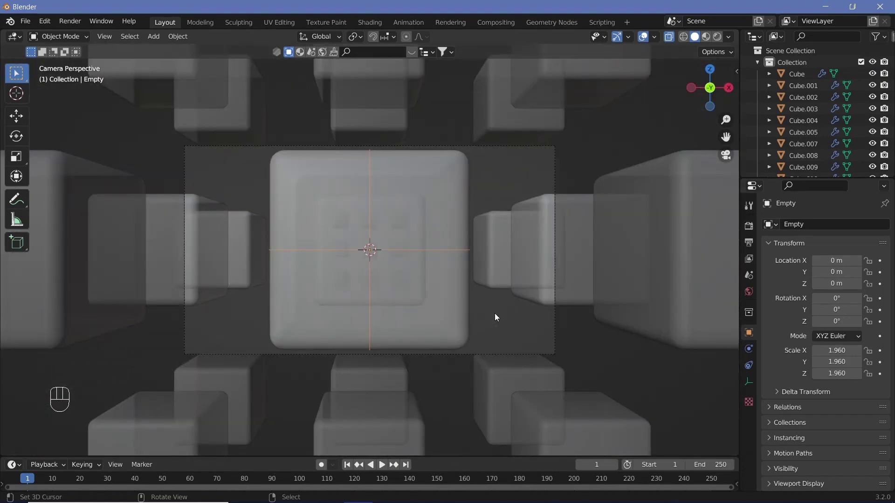
right_click(555, 320)
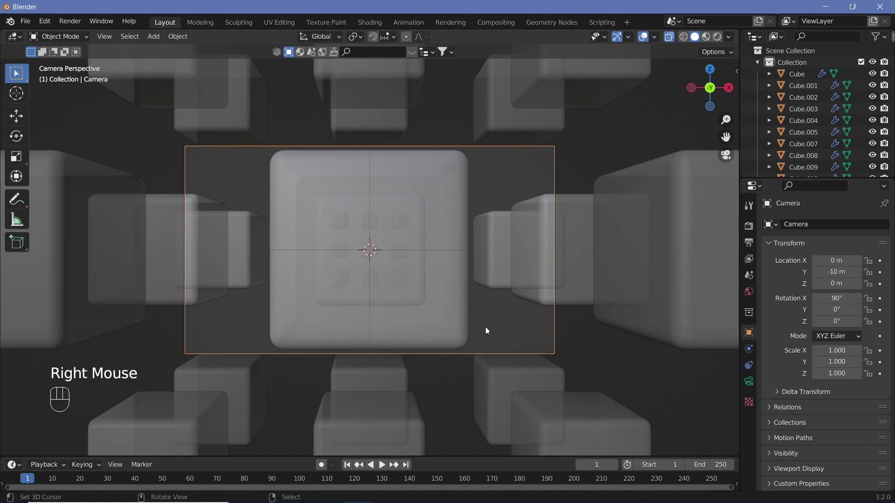
- Give the camera a 25 mm focal length and full 1.0 Passepartout
click(748, 382)
click(842, 279)
text(25)
key(Return)
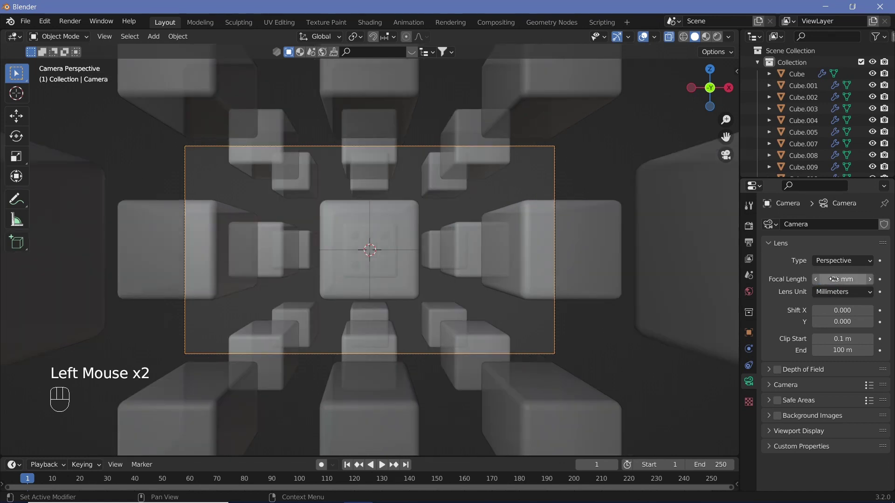
click(772, 433)
scroll(817, 466, down, 2)
click(839, 450)
drag(839, 451, 883, 451)
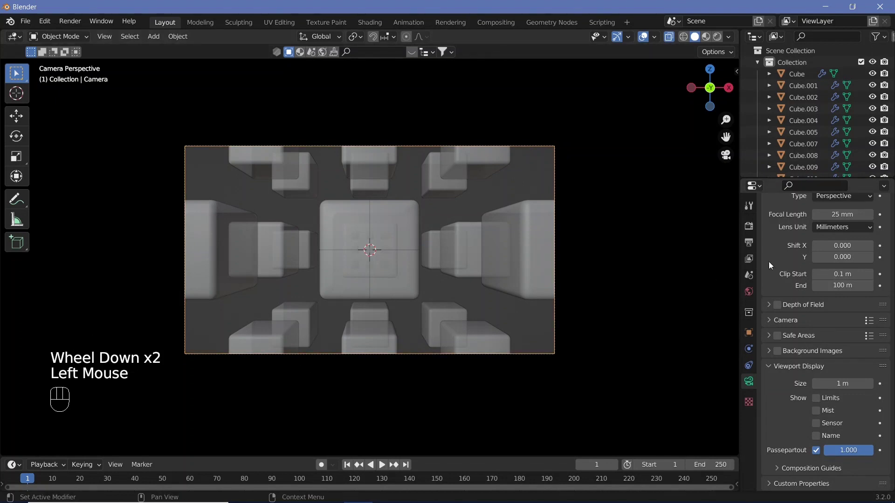
- Enable Screen Space Reflections, set 30 fps, end frame 300, output path //
click(751, 234)
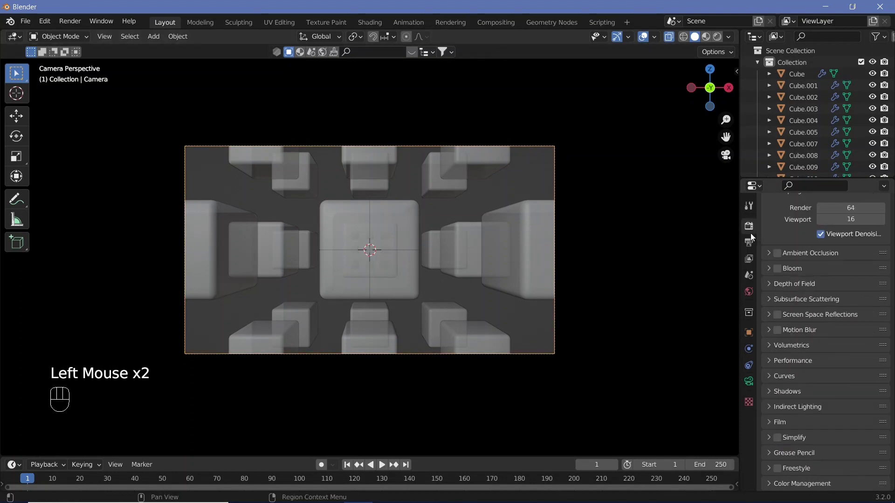
click(778, 313)
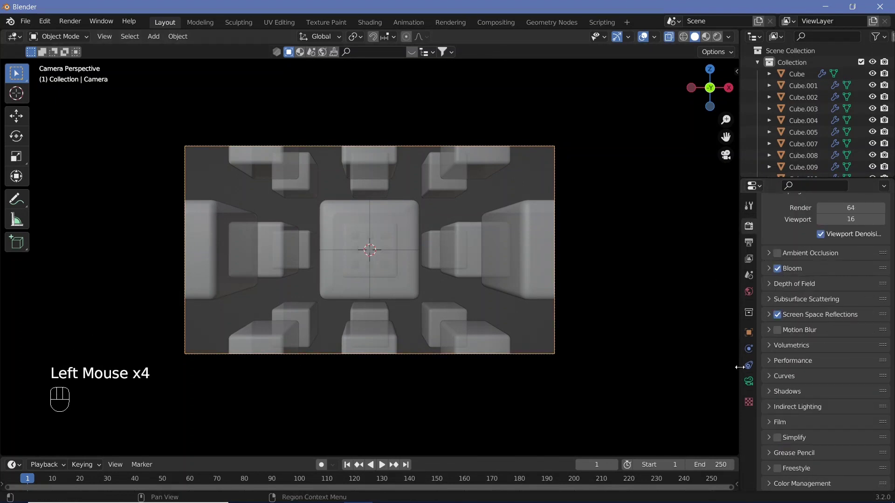
click(749, 245)
click(832, 278)
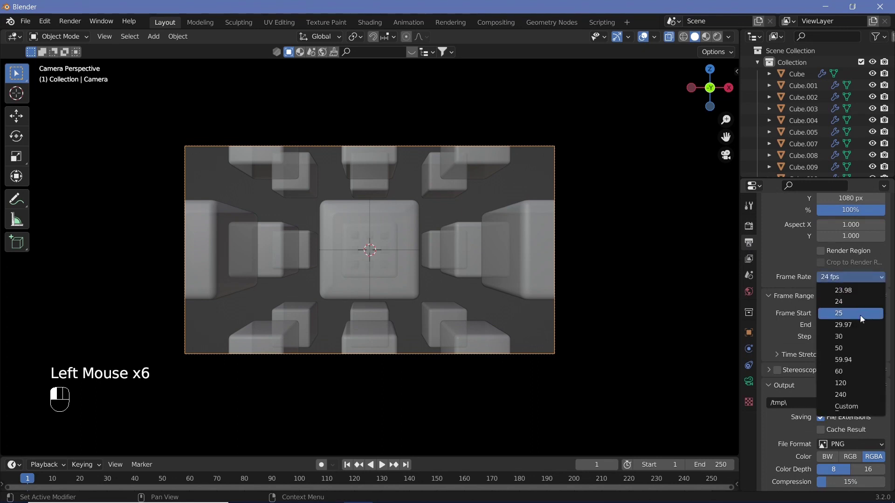
click(851, 336)
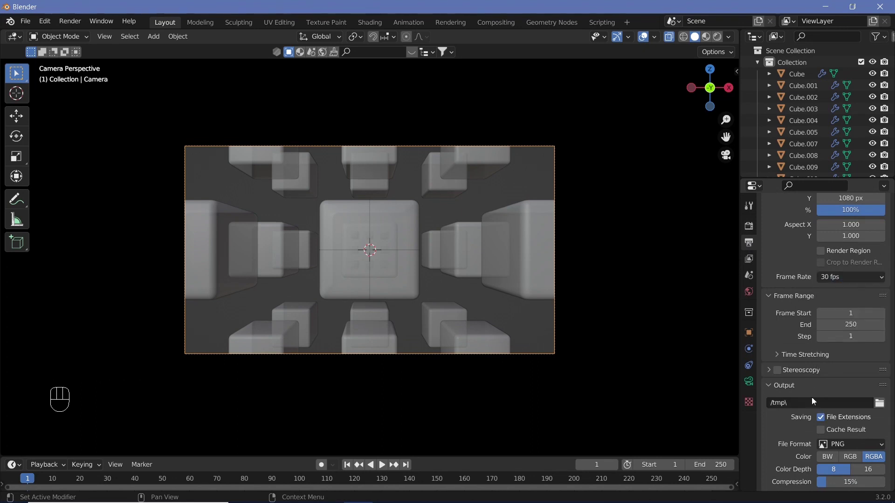
click(842, 323)
text(300)
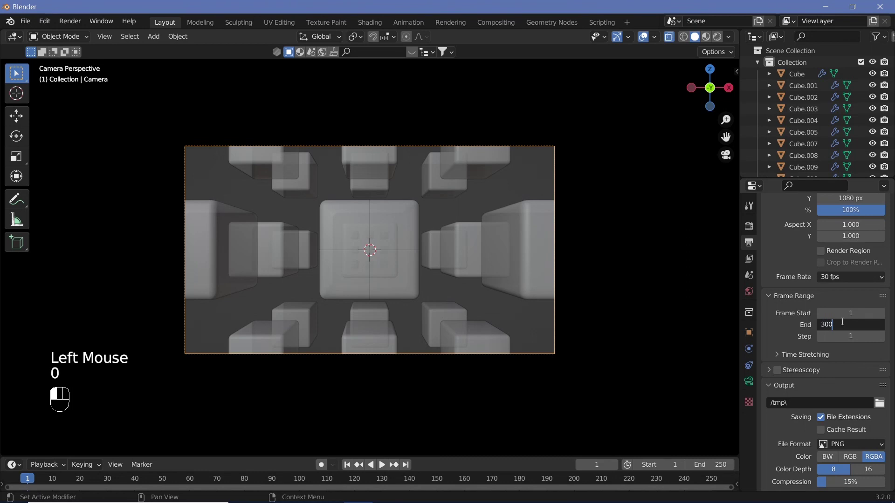
key(Return)
click(815, 403)
text(//)
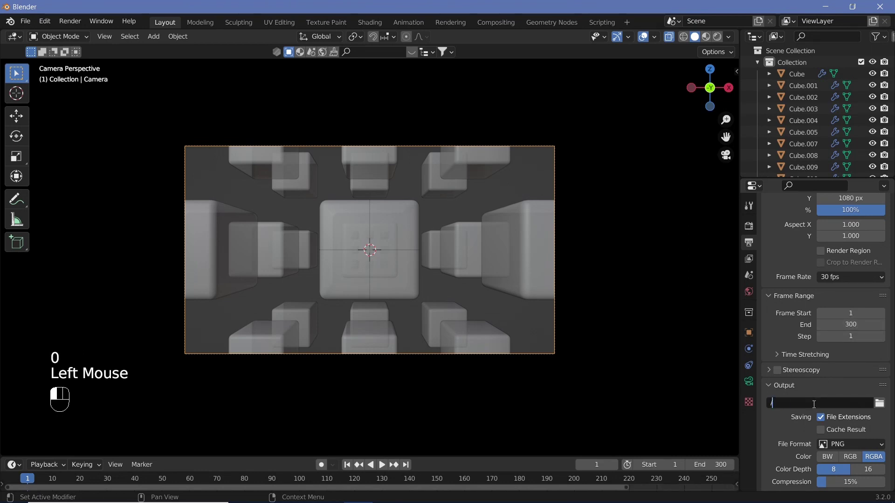
- Output FFmpeg Video in an MPEG-4 container at Perceptually Lossless quality
click(829, 445)
click(843, 386)
scroll(806, 412, down, 2)
scroll(806, 414, down, 1)
click(800, 451)
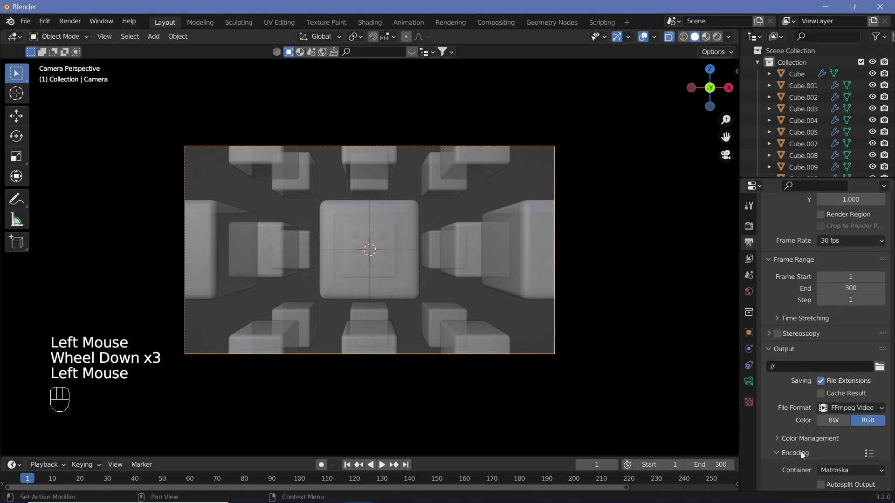
scroll(800, 449, down, 2)
click(841, 377)
click(842, 339)
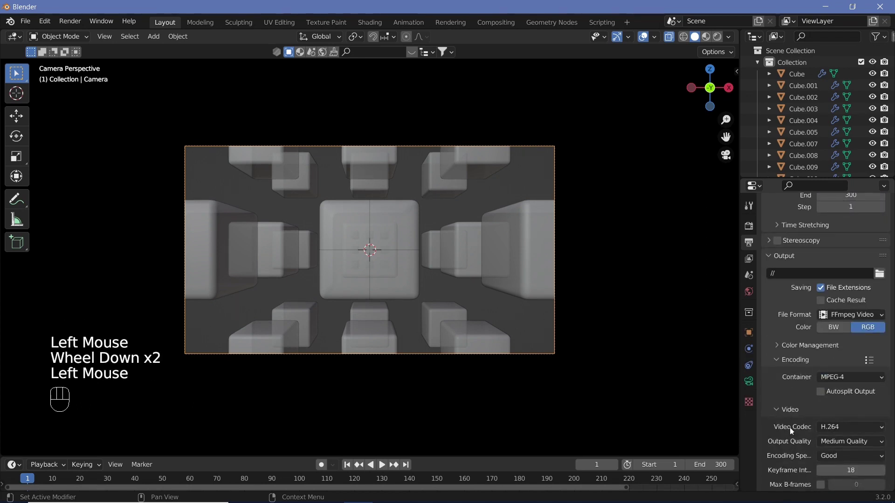
scroll(785, 434, down, 1)
click(840, 371)
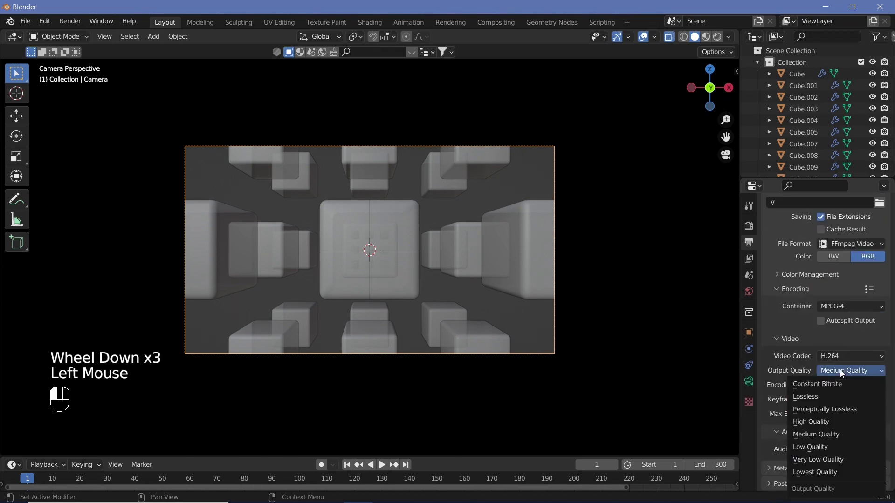
click(825, 410)
scroll(787, 412, up, 10)
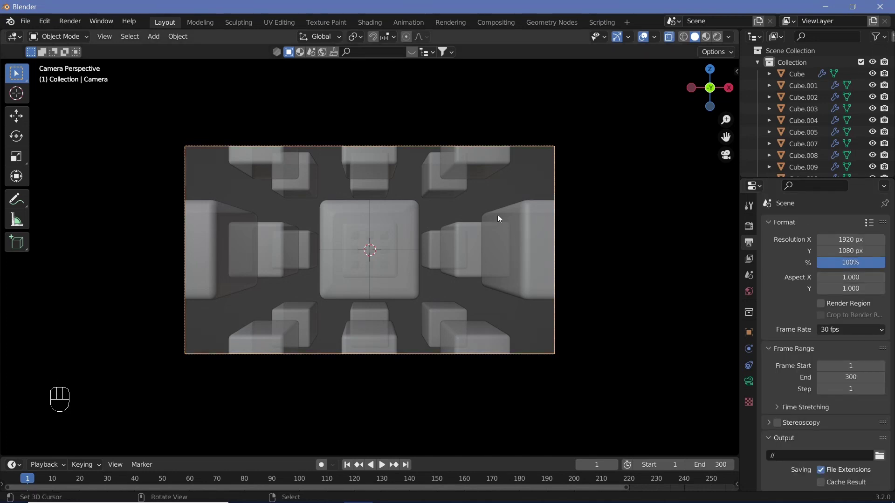
- Slide the camera 2 m along Y with snapping
key(g)
key(y)
key(ctrl)
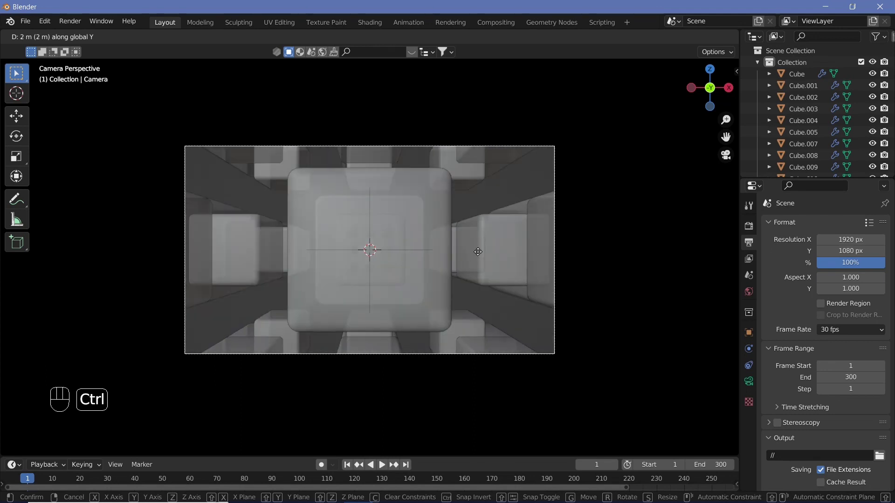
ctrl+click(476, 275)
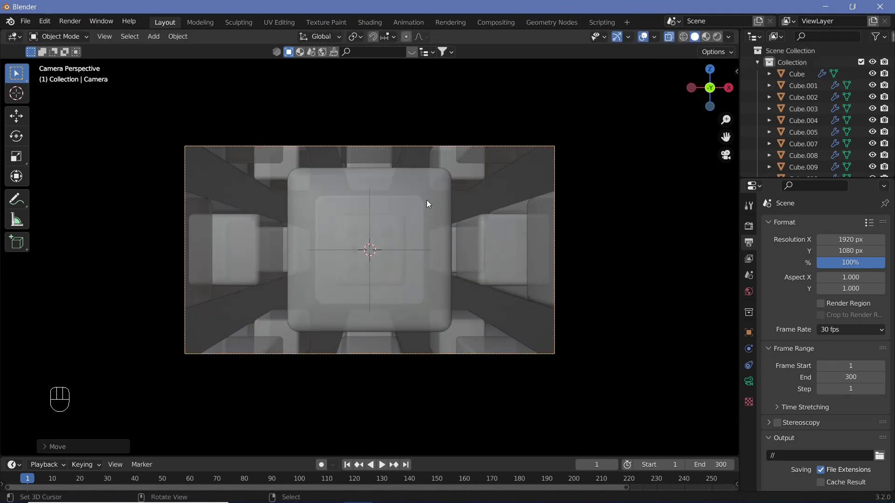
scroll(405, 252, up, 2)
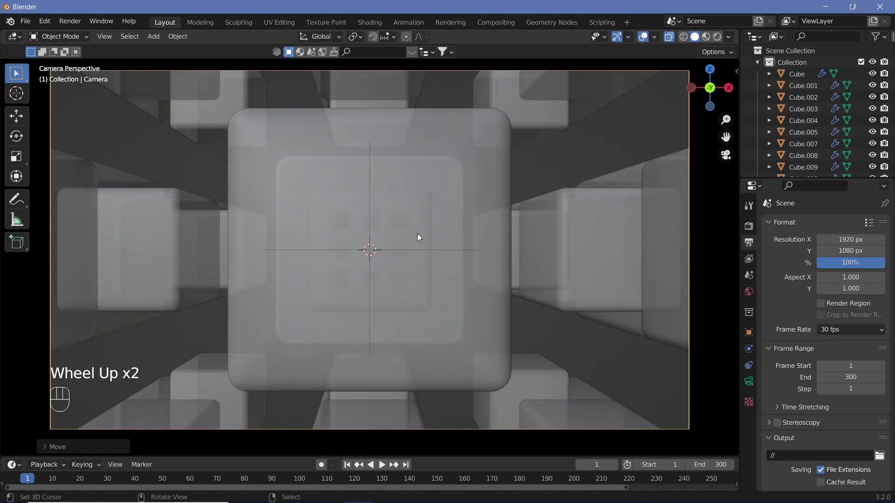
scroll(417, 237, down, 2)
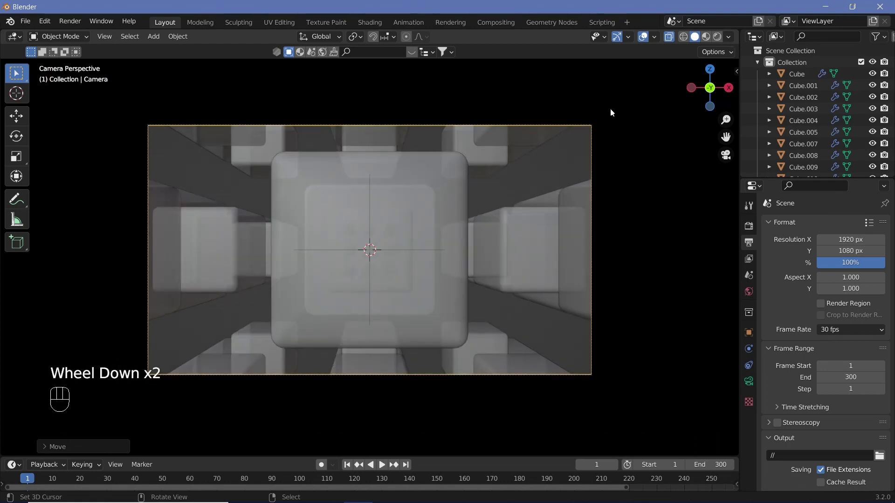
- In wireframe, reposition the camera along Y to frame the central cube, then return to solid
click(686, 36)
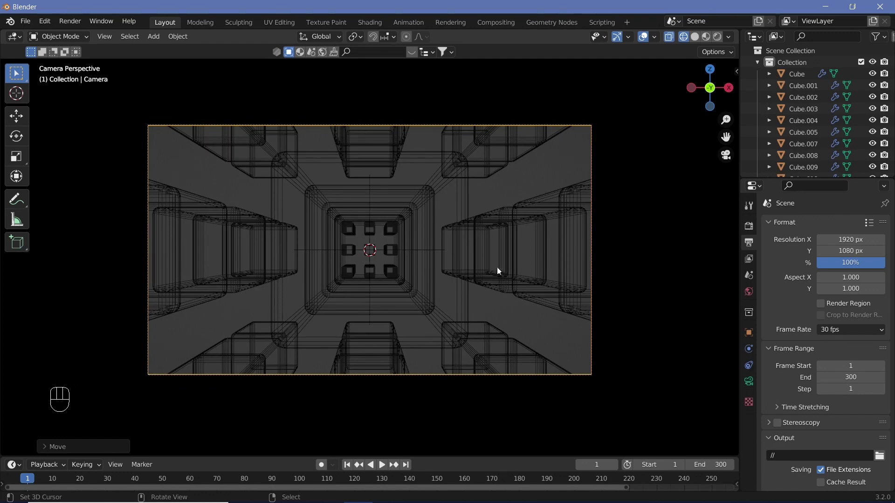
key(g)
key(y)
key(ctrl)
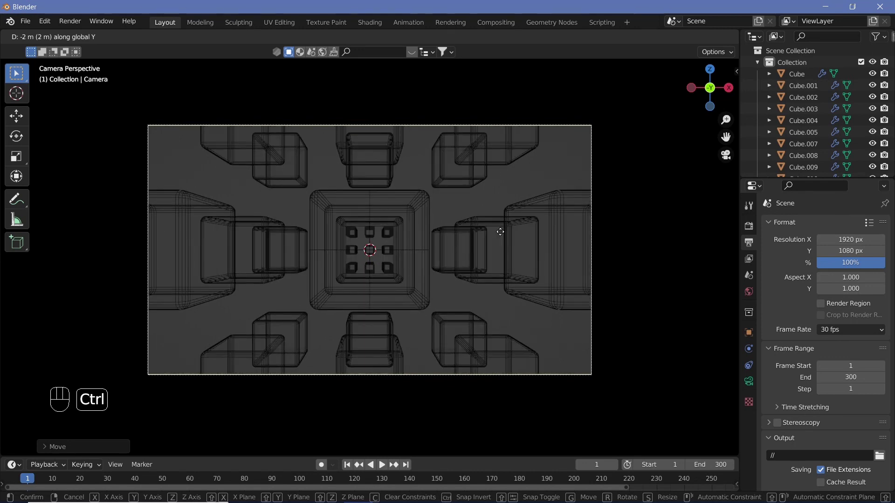
click(501, 235)
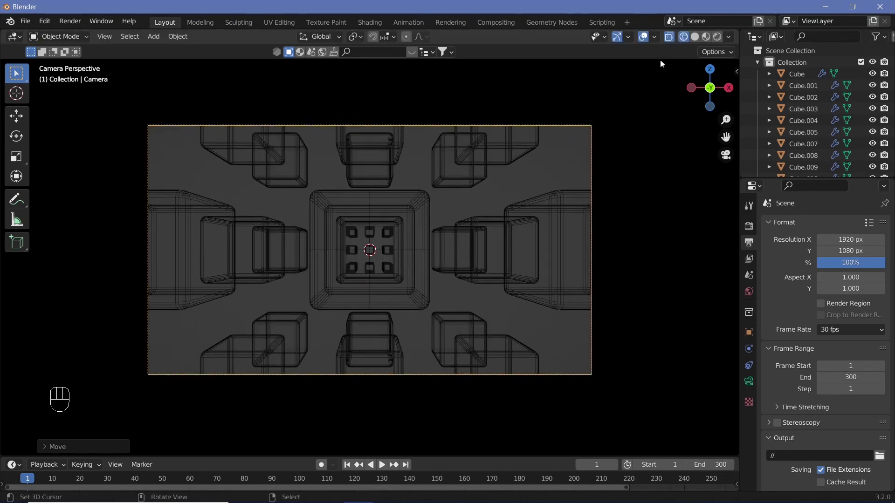
click(695, 37)
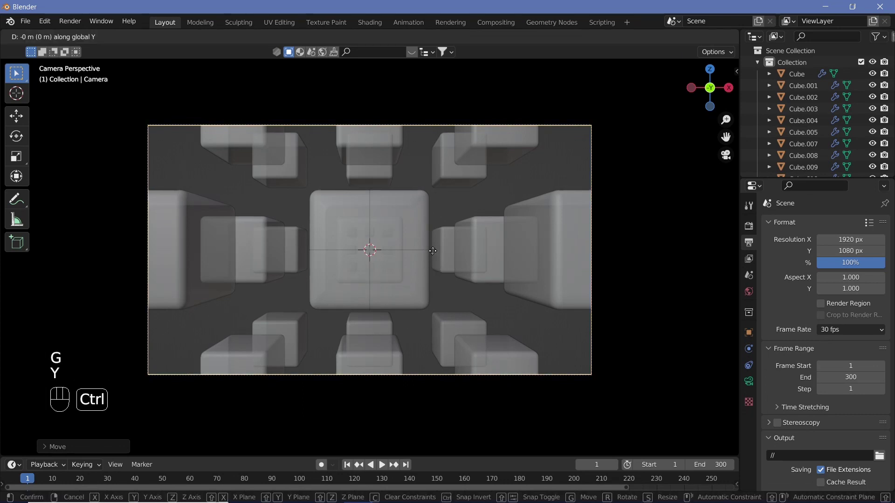
mouse_move(432, 233)
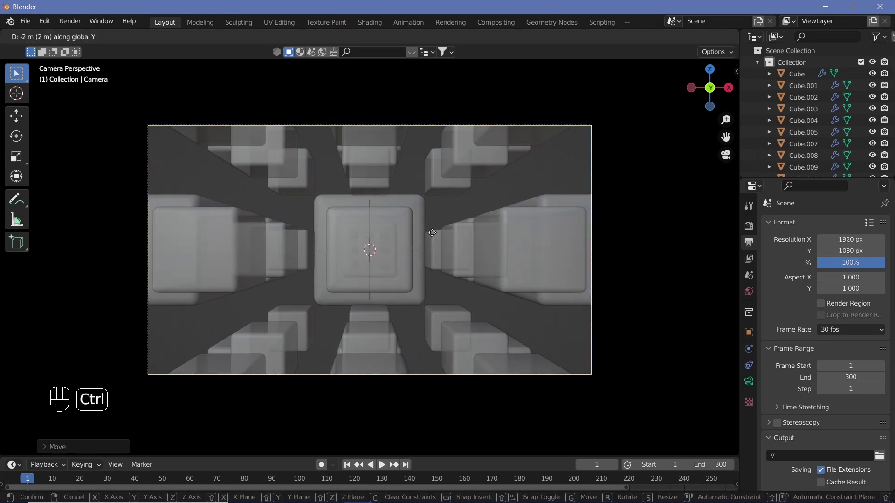
mouse_move(438, 257)
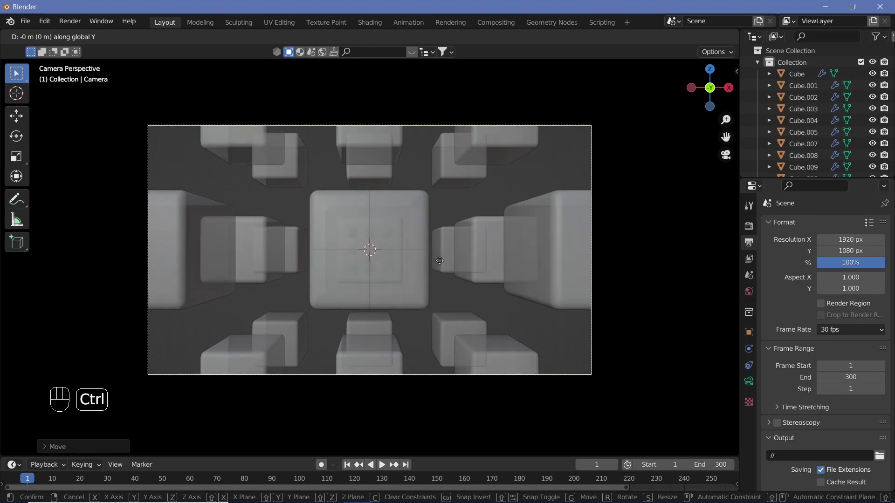
mouse_move(449, 294)
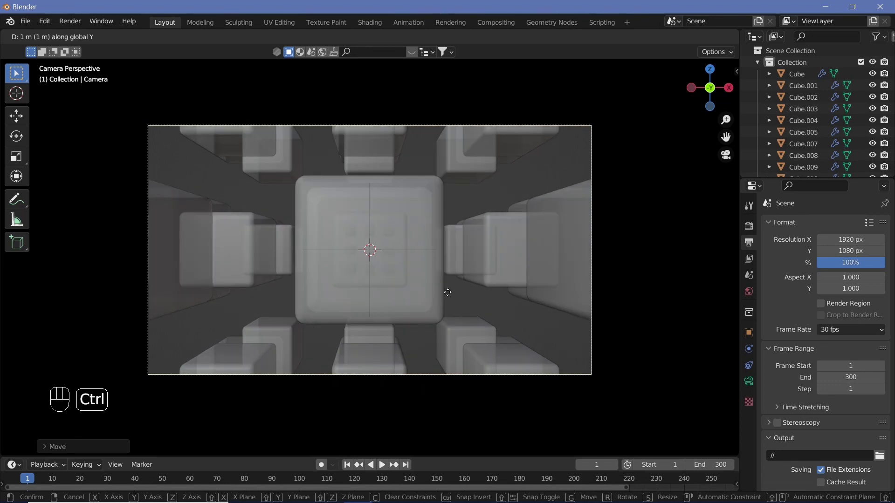
ctrl+click(446, 286)
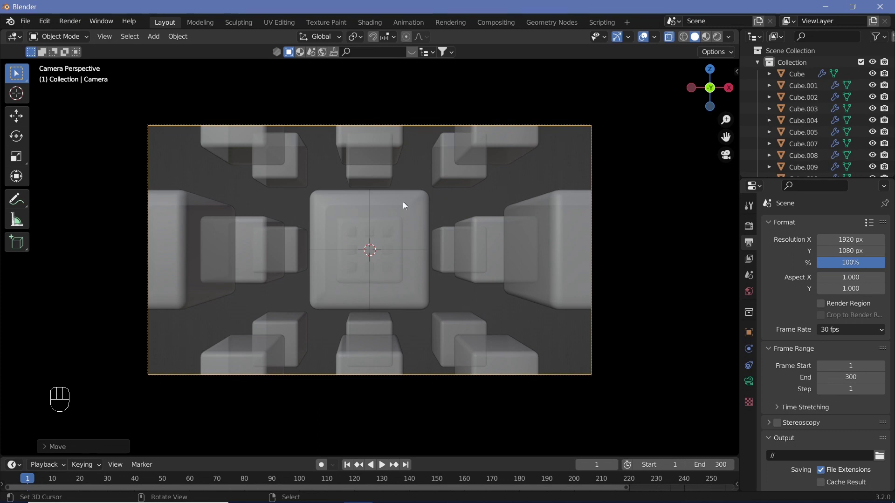
- Select the camera's Empty and keyframe its rotation and scale at frame 0
key(KP_0)
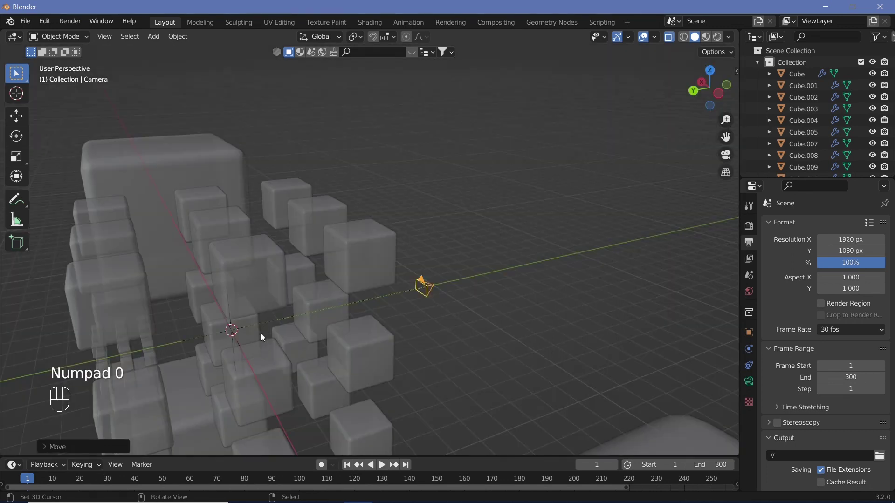
right_click(273, 318)
key(KP_0)
drag(443, 459, 361, 441)
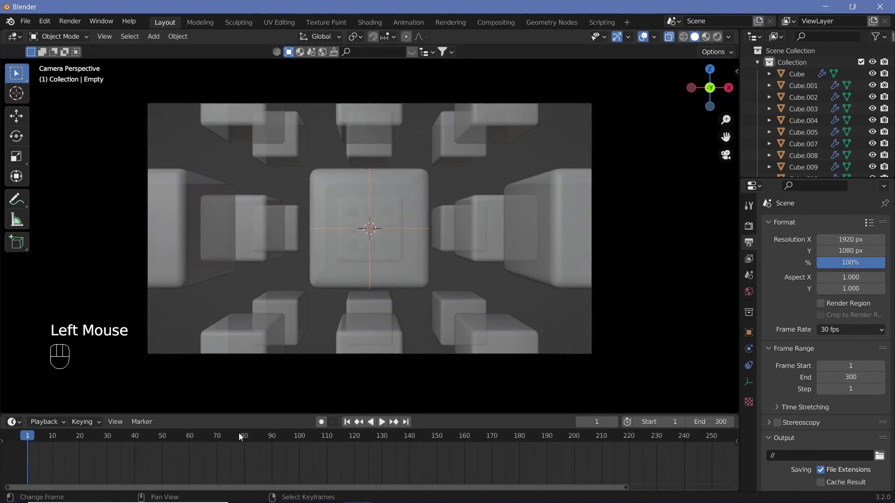
key(Left)
key(i)
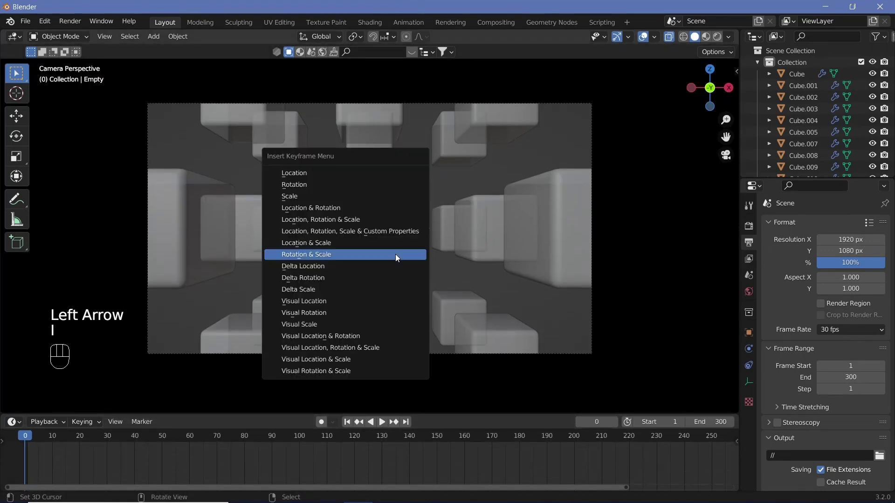
click(314, 255)
- At frame 300, turn the Empty 180° about Z, scale it to 0.6, and keyframe it
middle_drag(485, 453, 514, 462)
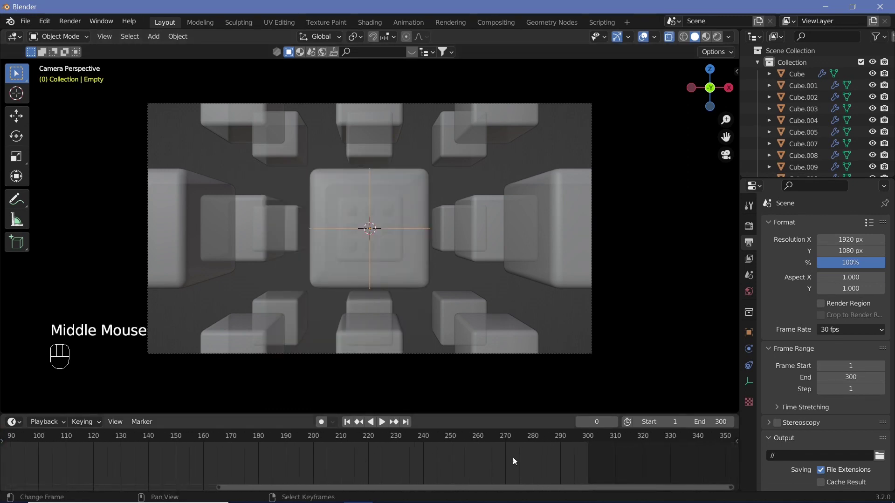
click(587, 443)
text(rz180)
key(Return)
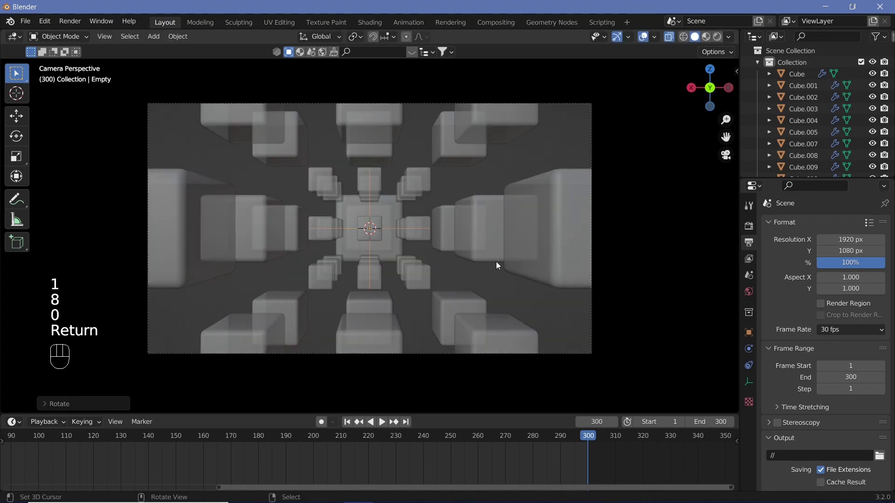
key(s)
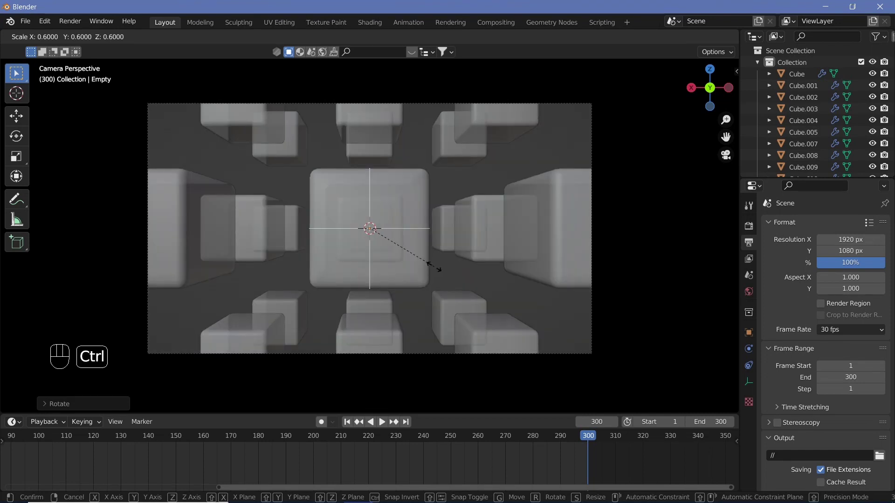
ctrl+click(434, 267)
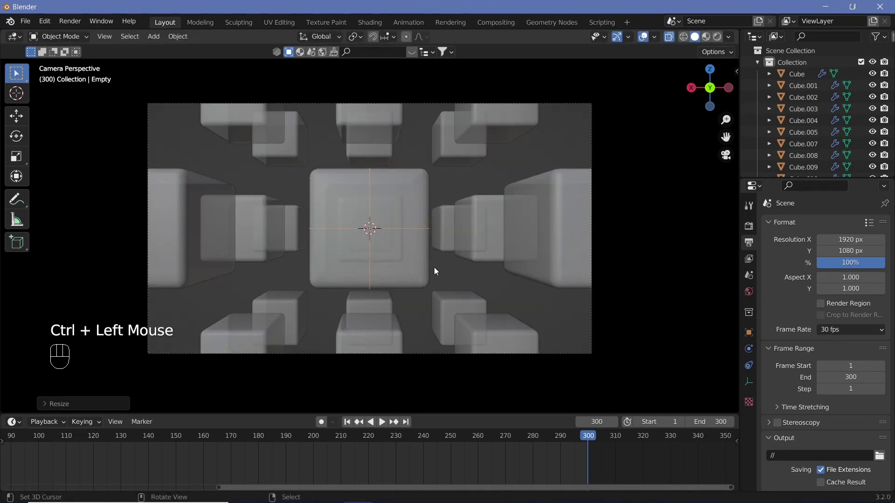
key(i)
click(434, 271)
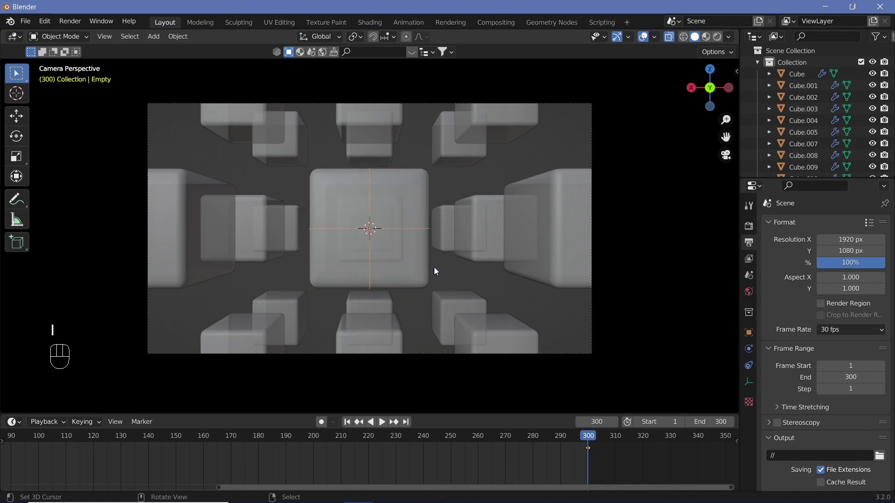
- Turn off X-ray so the cubes display solid while the animation plays
key(shift+space)
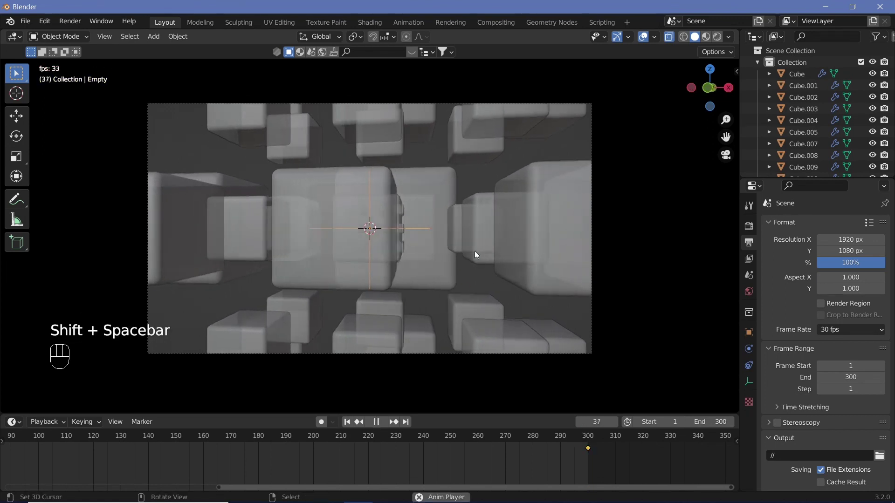
click(209, 381)
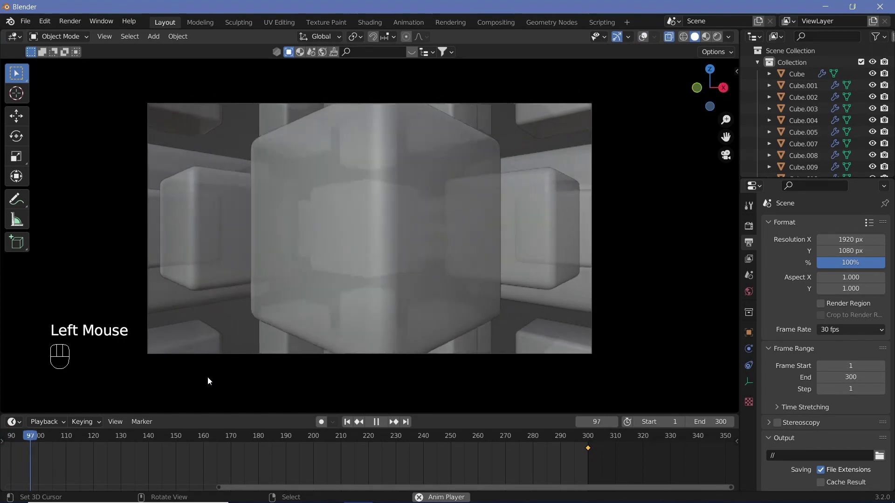
click(669, 37)
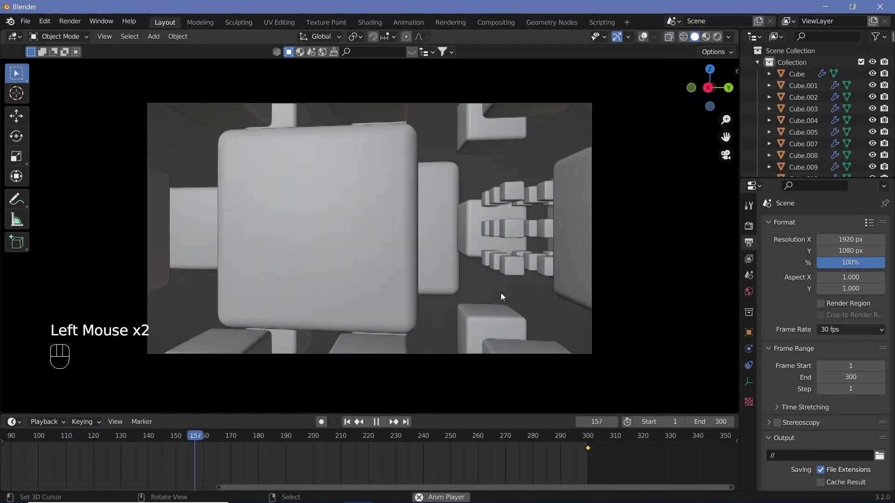
key(shift)
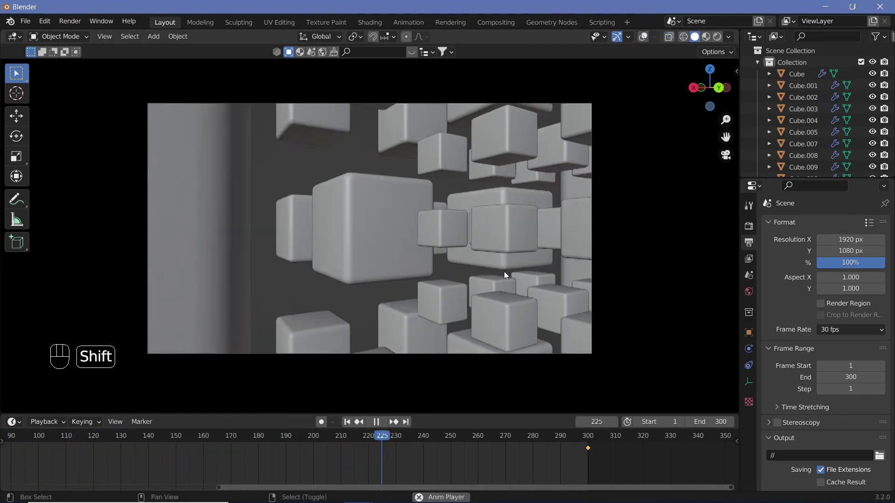
key(shift+space)
- Scrub and play the timeline to review the camera zoom from frame 0 to 300
drag(384, 440, 554, 436)
key(shift+space)
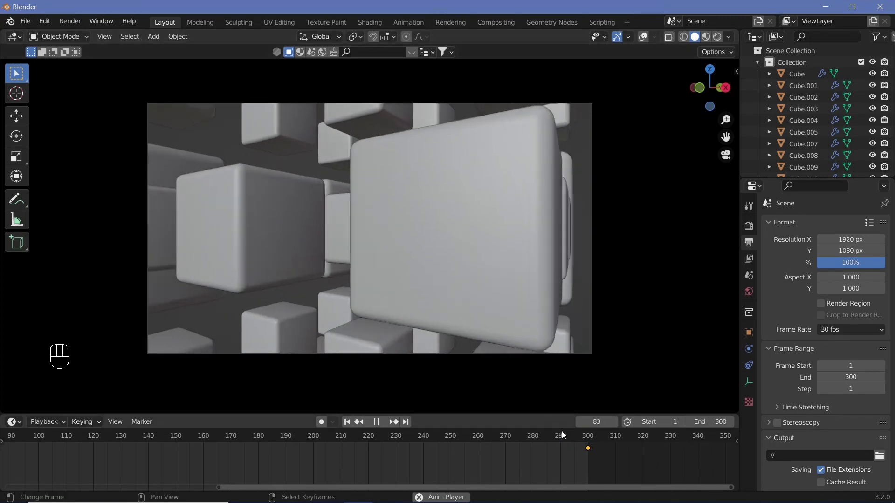
click(576, 437)
key(shift+space)
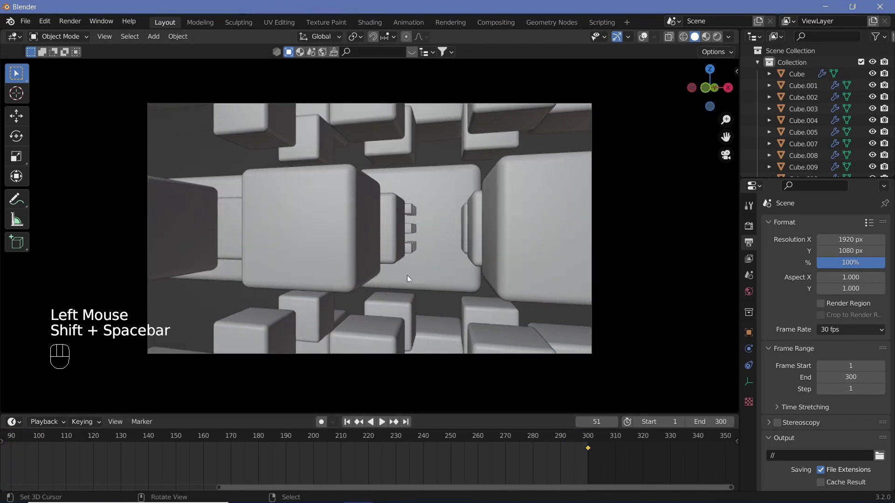
scroll(295, 449, down, 4)
click(52, 445)
drag(51, 445, 348, 431)
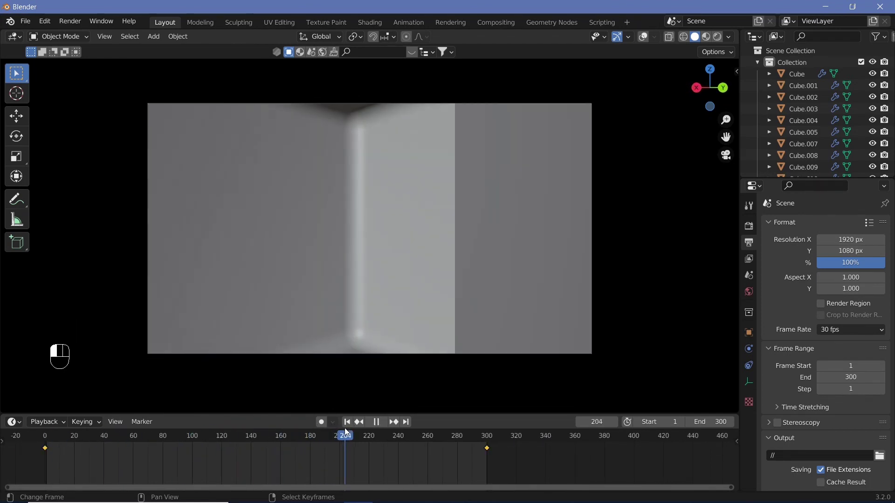
key(space)
- Turn the timeline area into an enlarged Graph Editor framing the animation curves
click(21, 425)
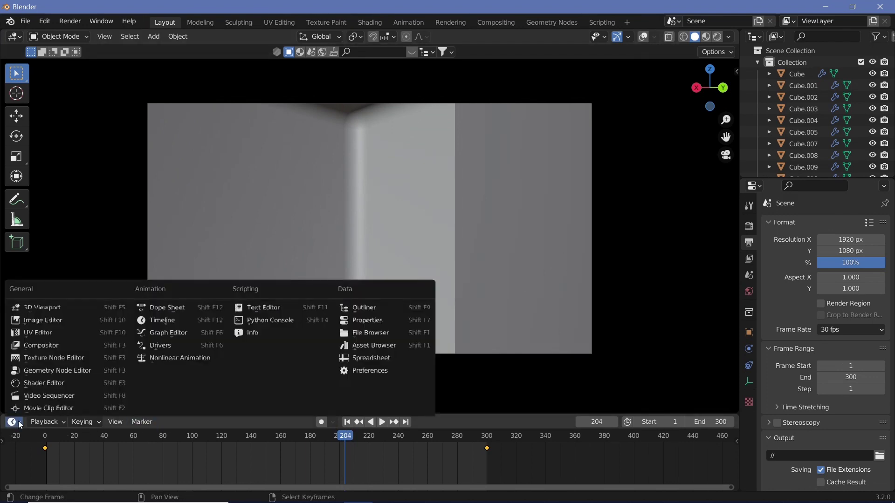
click(163, 336)
drag(399, 415, 401, 175)
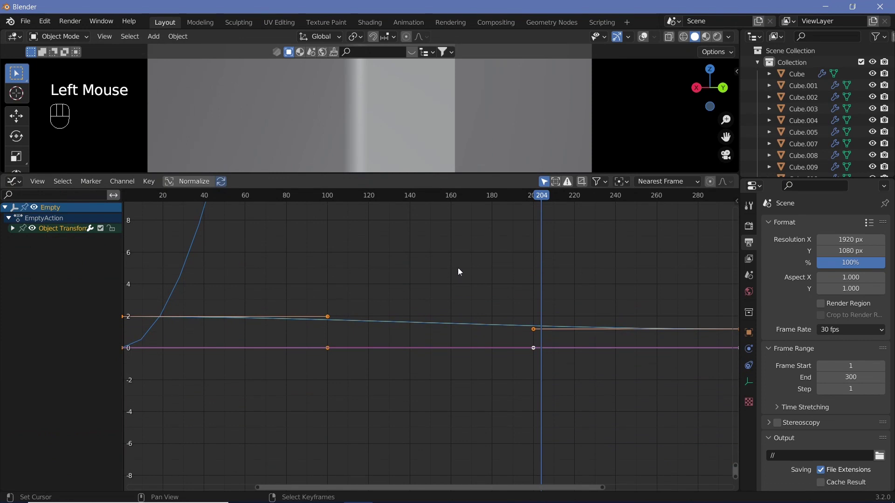
ctrl+middle_drag(462, 271, 450, 377)
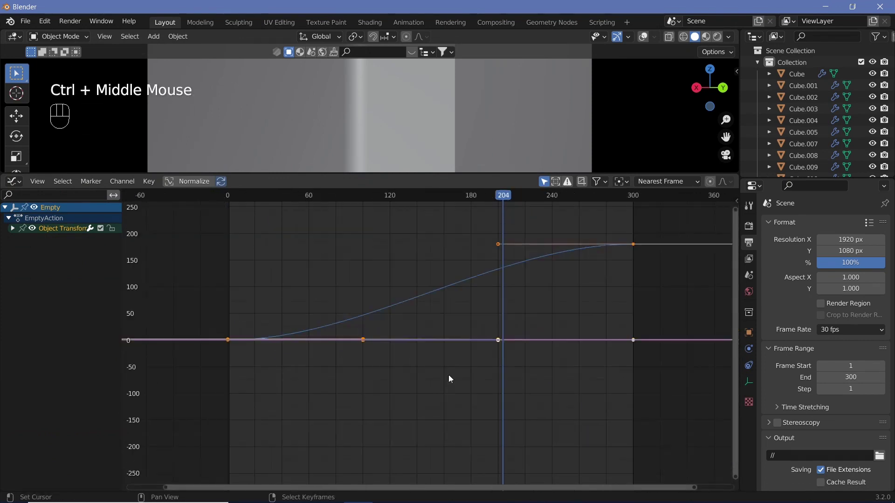
- Hide every Object Transforms channel except the Empty's Z Euler Rotation curve
click(13, 229)
click(22, 281)
click(22, 260)
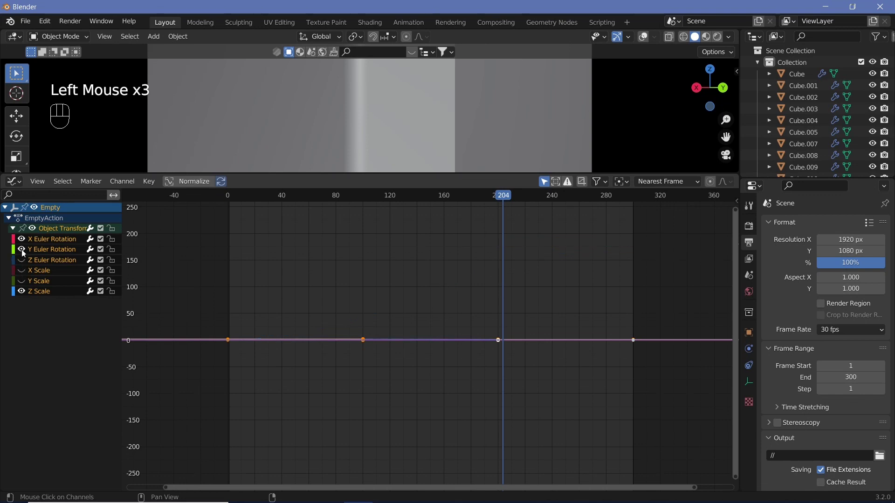
click(21, 240)
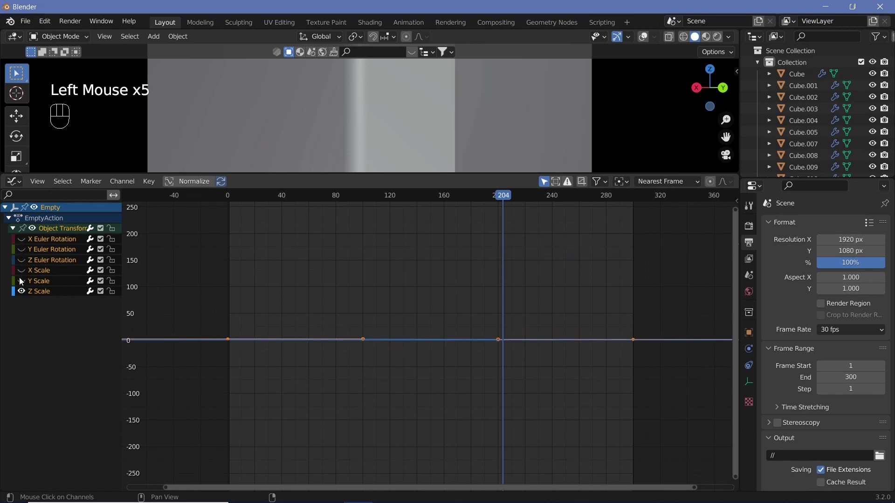
click(21, 291)
click(21, 260)
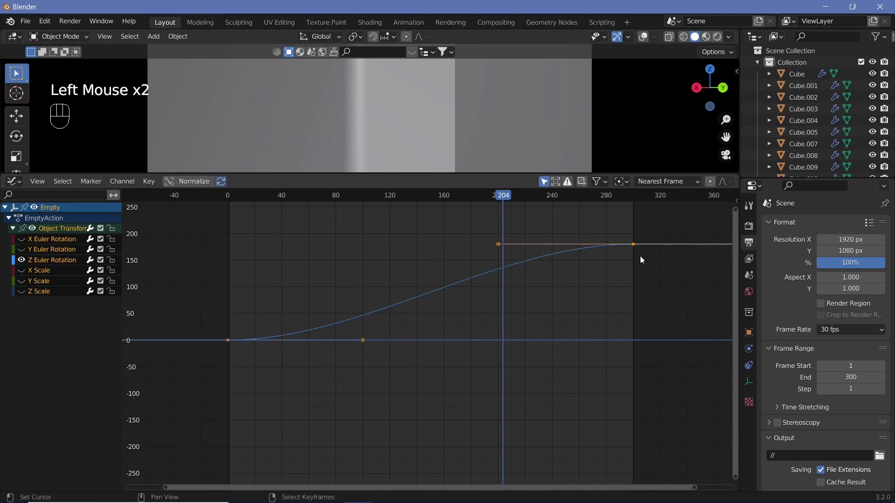
- Scale the frame-0 keyframe's handles by 2 on the Z rotation curve
right_click(634, 245)
shift+right_click(228, 341)
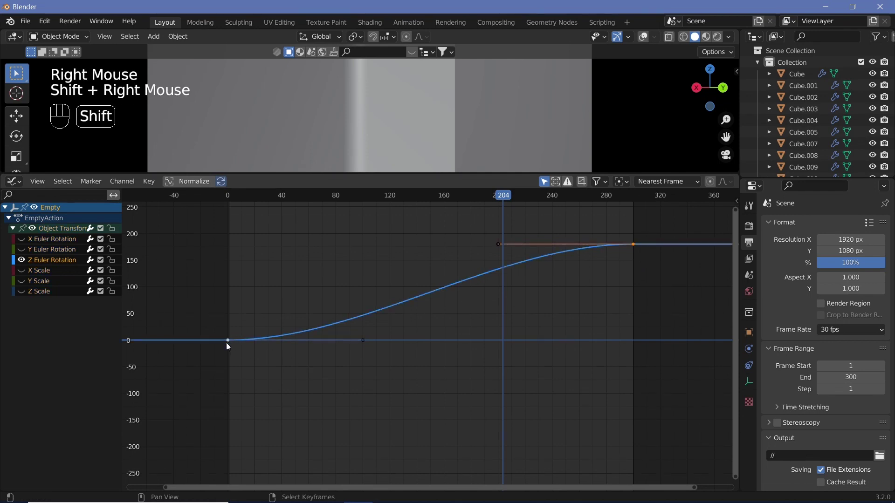
right_click(228, 340)
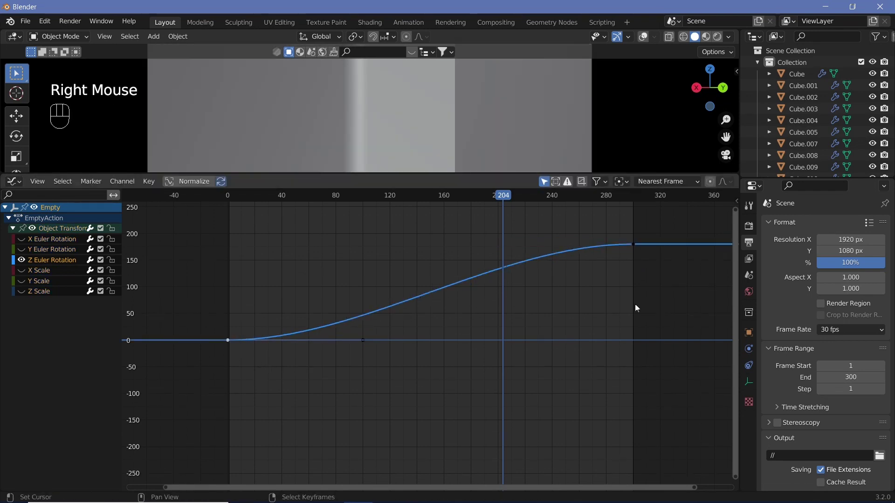
shift+right_click(634, 245)
right_click(228, 341)
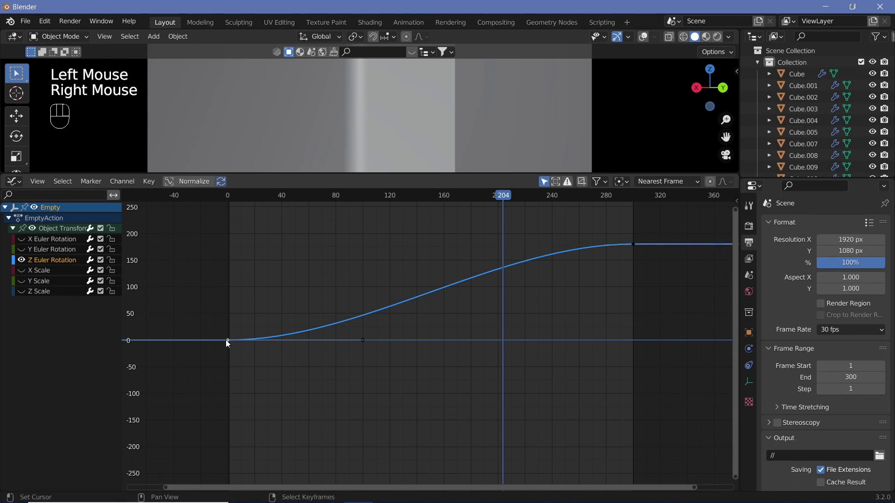
text(s5)
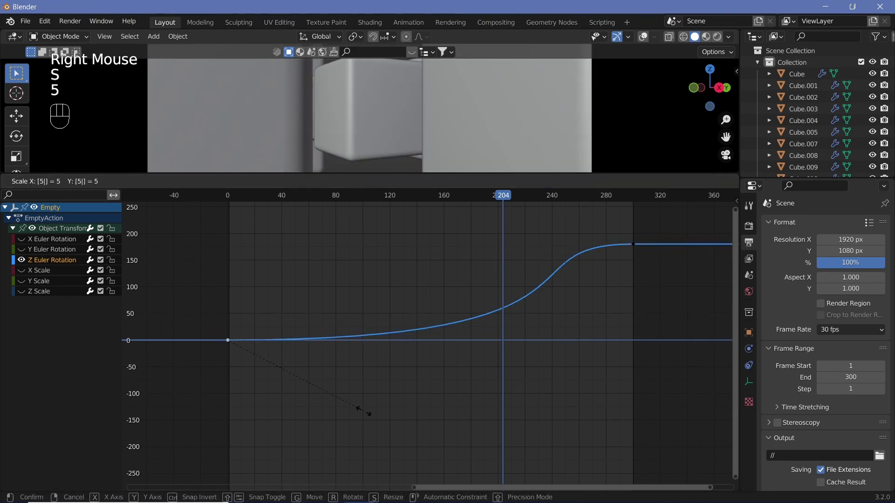
key(BackSpace)
text(2)
click(361, 411)
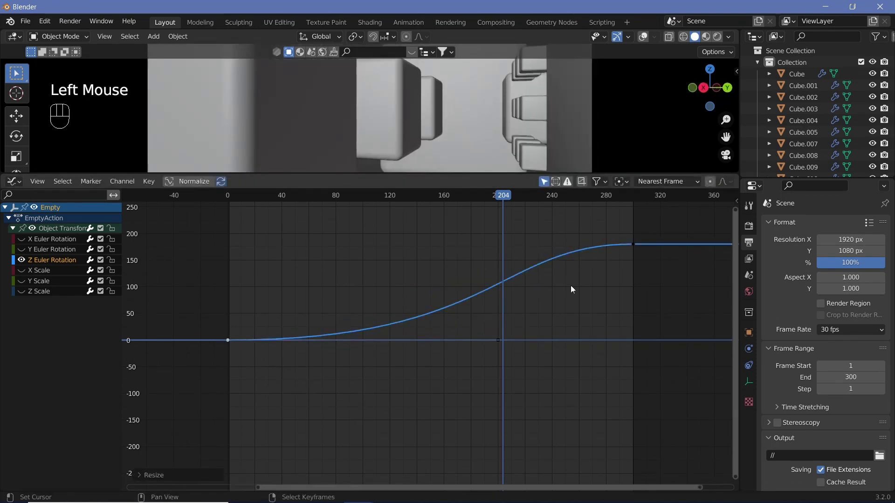
- Scale the frame-300 keyframe's handles by 2, then scrub and play the eased rotation
right_click(633, 245)
text(s2)
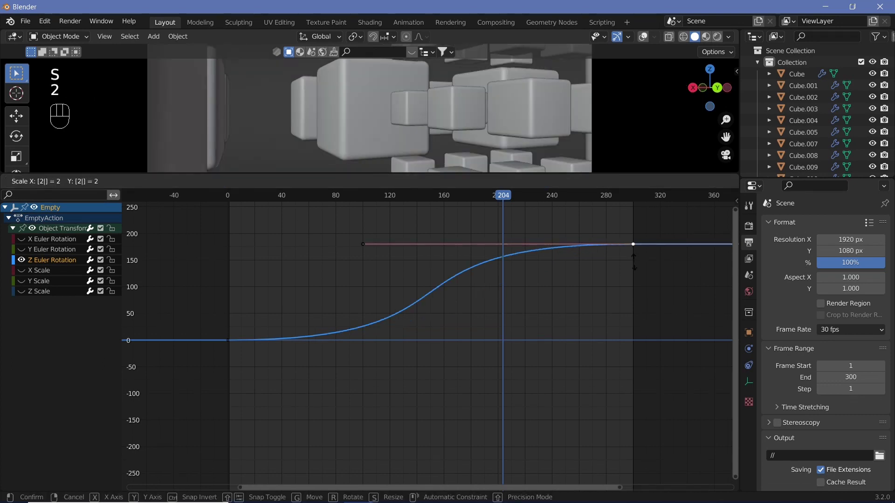
key(Return)
drag(505, 196, 227, 278)
key(shift+space)
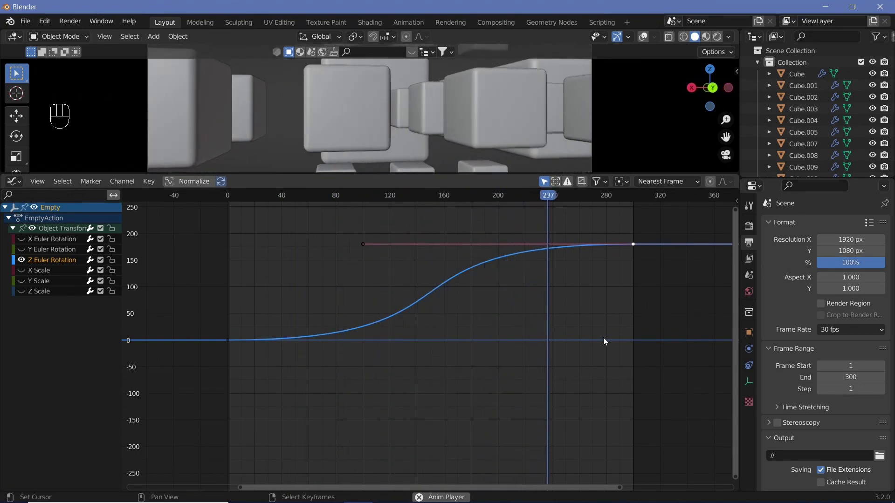
key(shift+space)
- Restore a short timeline at the bottom and switch the viewport to Rendered shading
click(13, 181)
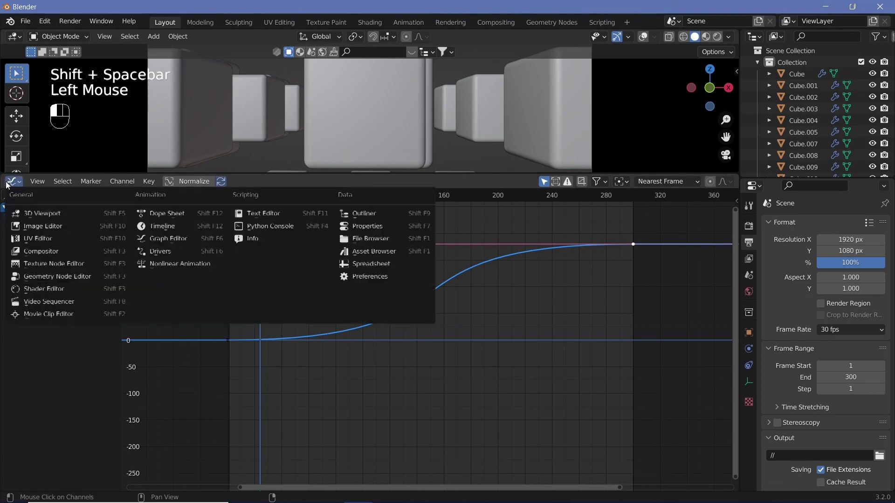
click(176, 228)
drag(462, 176, 457, 415)
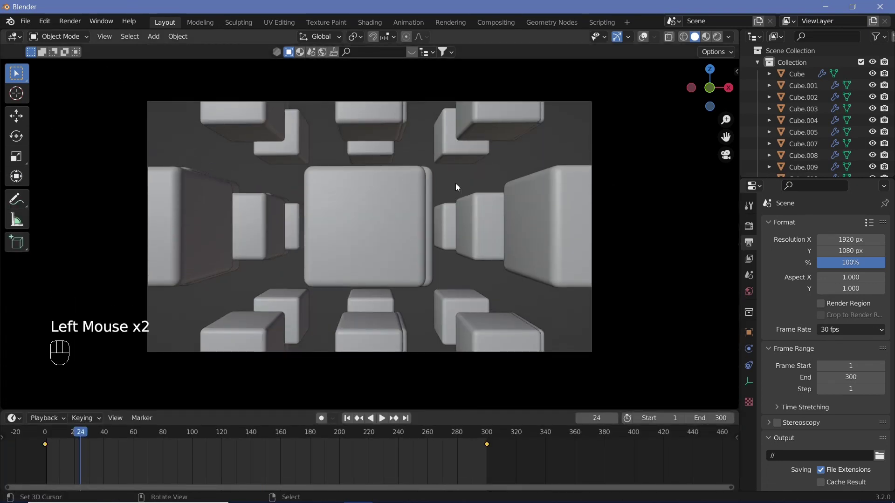
click(719, 39)
- Split the 3D view and make the right half a Shader Editor without its side panel
drag(738, 31, 530, 83)
click(543, 36)
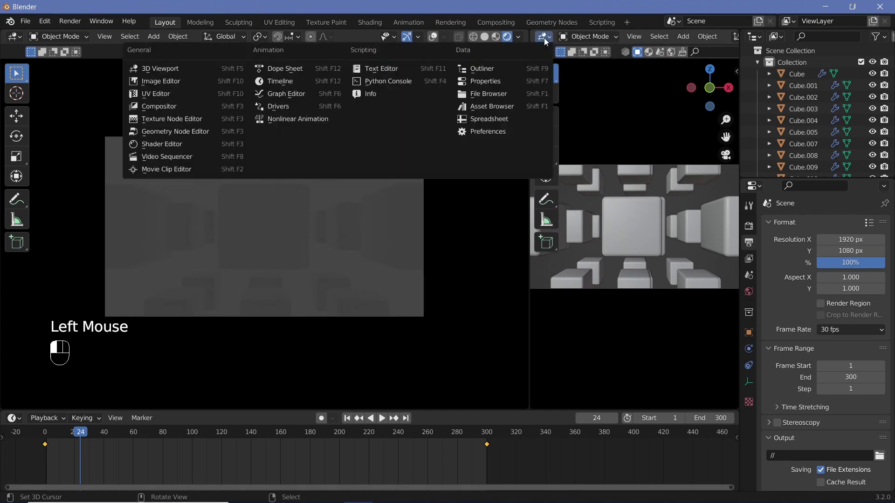
click(179, 144)
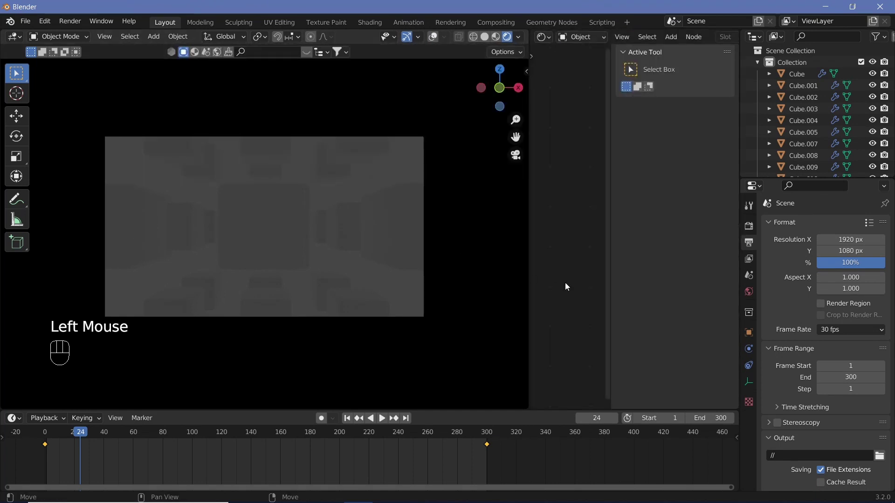
key(n)
drag(531, 282, 498, 282)
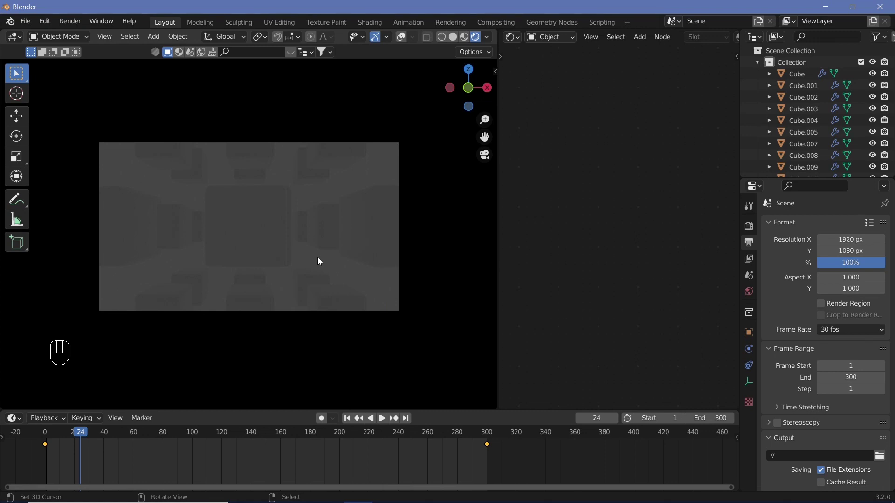
- Leave camera view and pan the free perspective toward the camera
key(KP_0)
scroll(268, 298, down, 1)
click(269, 301)
scroll(239, 306, up, 2)
scroll(225, 306, up, 1)
middle_drag(239, 306, 309, 278)
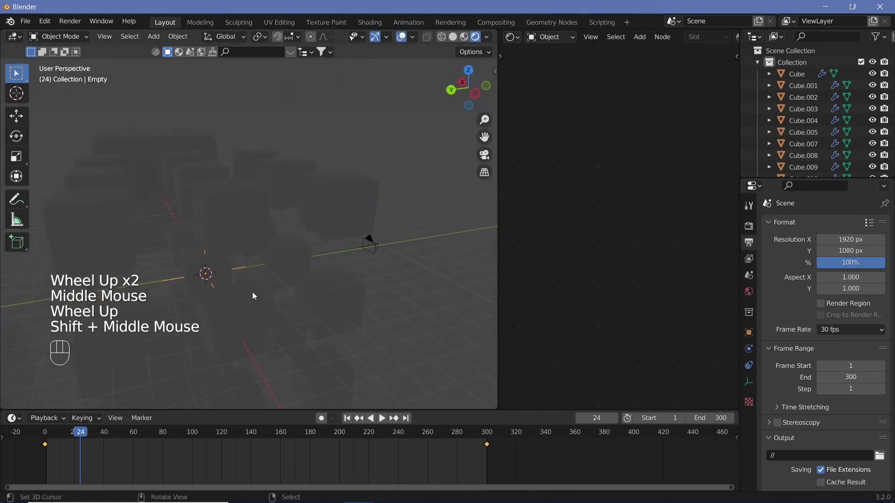
- Add a point light and move it 10 m along Y onto the camera
key(shift+a)
mouse_move(220, 317)
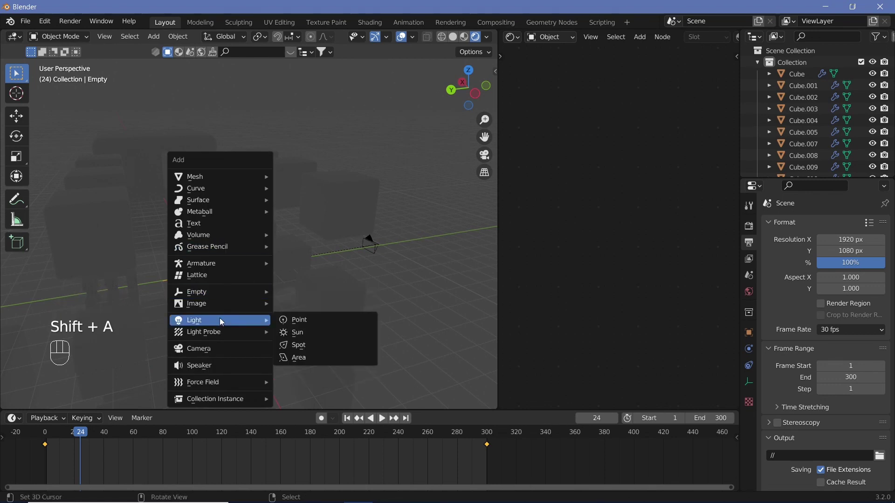
click(294, 320)
key(g)
key(y)
key(ctrl)
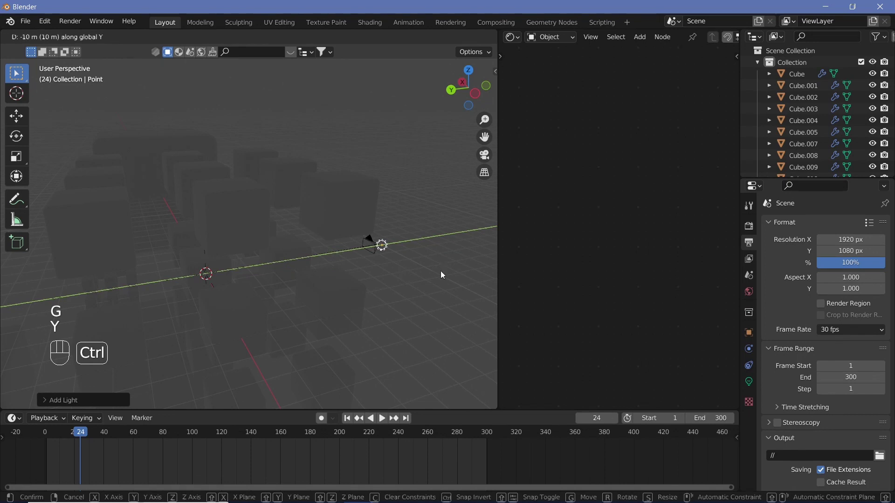
ctrl+click(442, 275)
- Parent the point light to the camera and show its Light properties
middle_drag(379, 287, 321, 248)
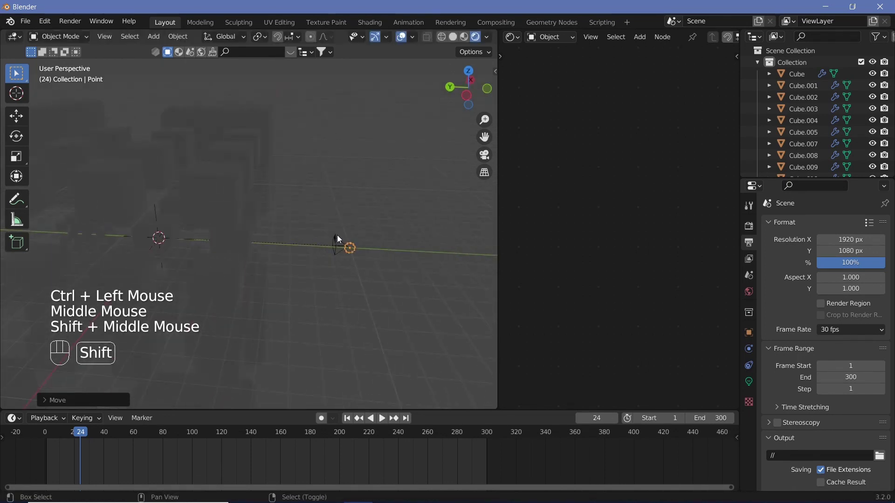
shift+right_click(337, 236)
key(ctrl+p)
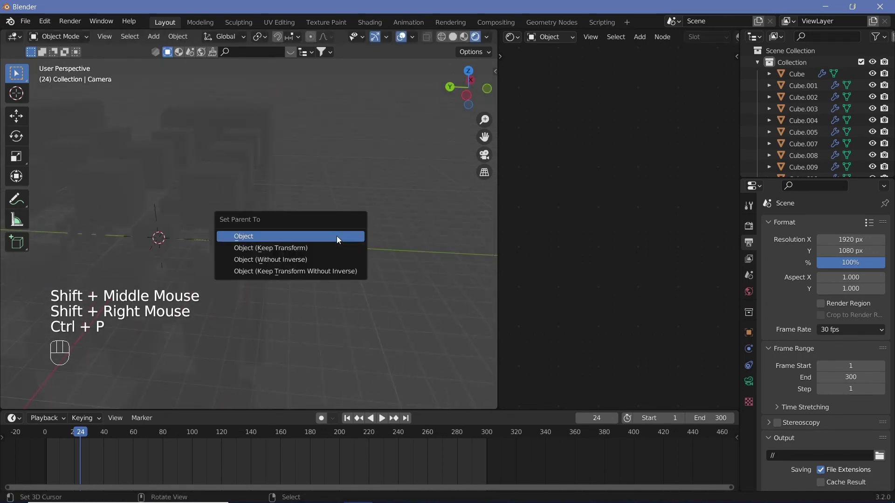
click(337, 236)
right_click(353, 247)
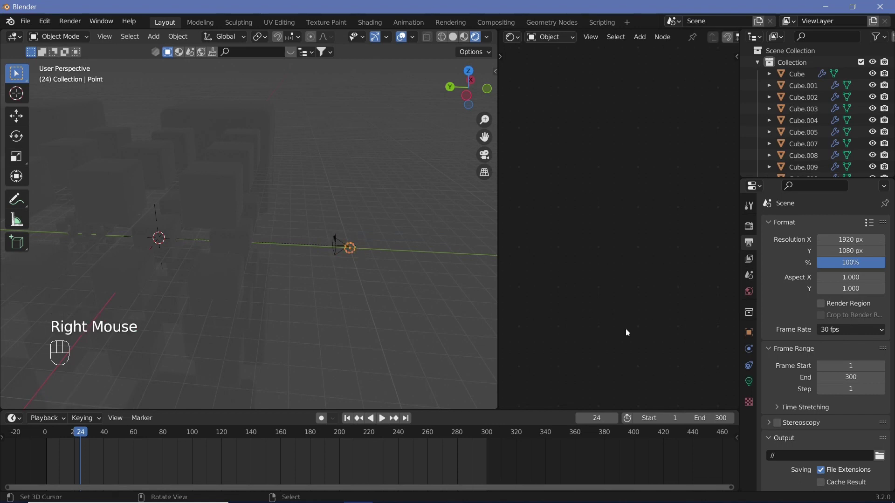
click(749, 381)
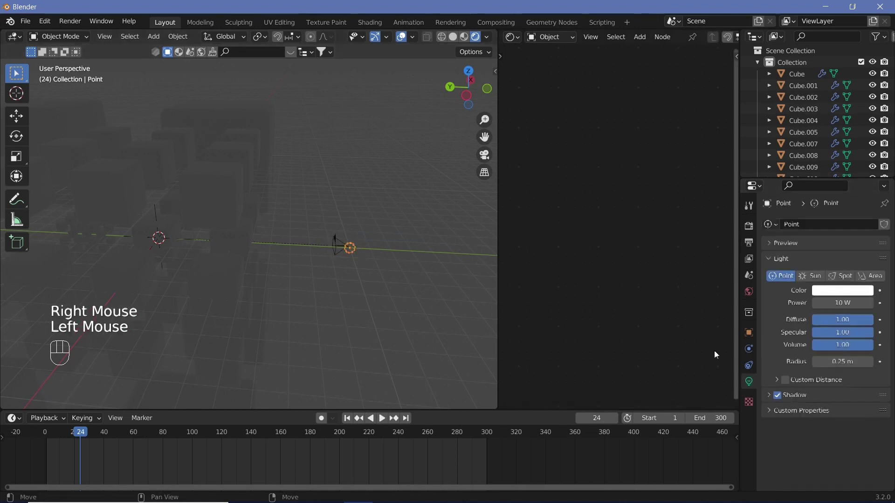
- Make the point light saturated green (H 0.316) at 1000 W power
click(829, 296)
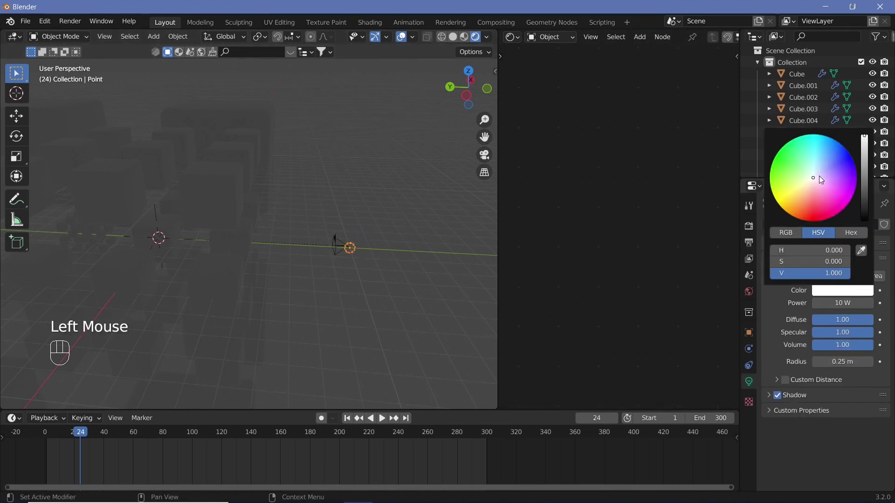
drag(812, 179, 770, 171)
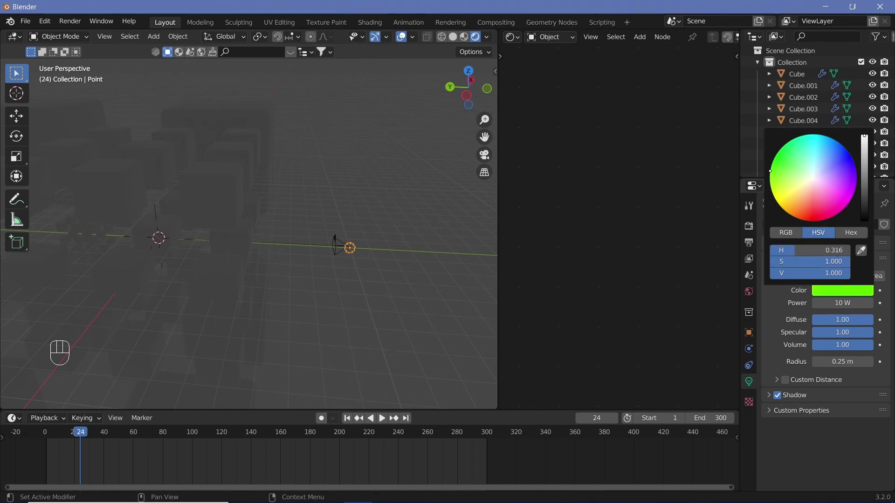
click(848, 302)
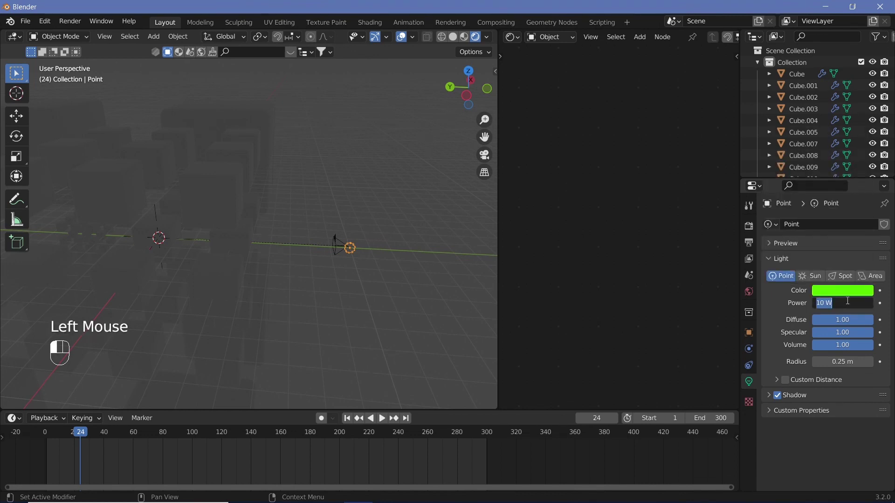
text(1000)
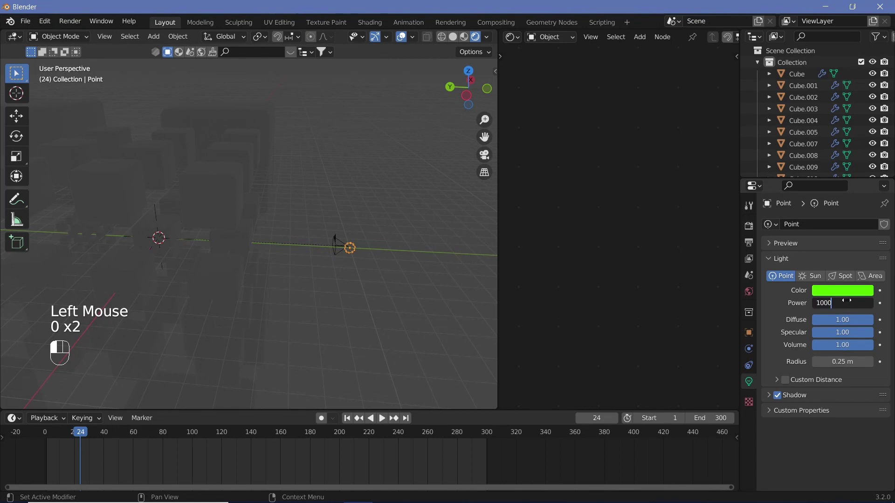
middle_drag(390, 301, 404, 226)
middle_drag(384, 256, 407, 255)
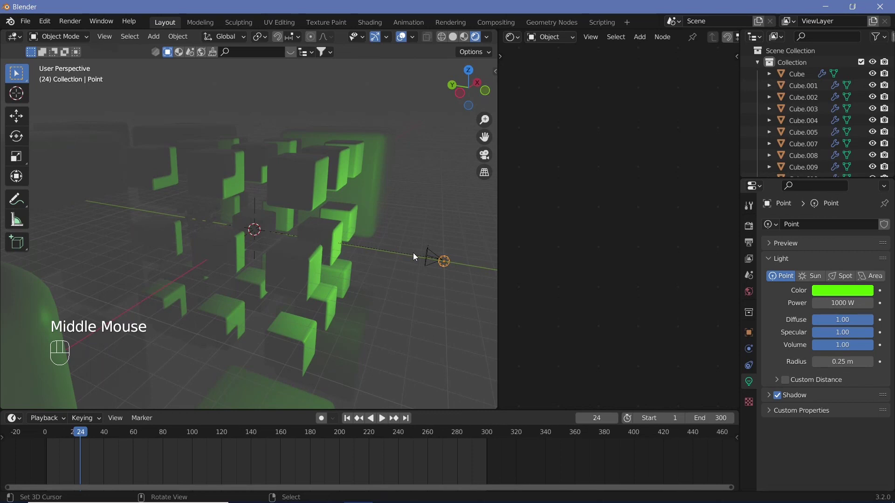
middle_drag(413, 252, 435, 262)
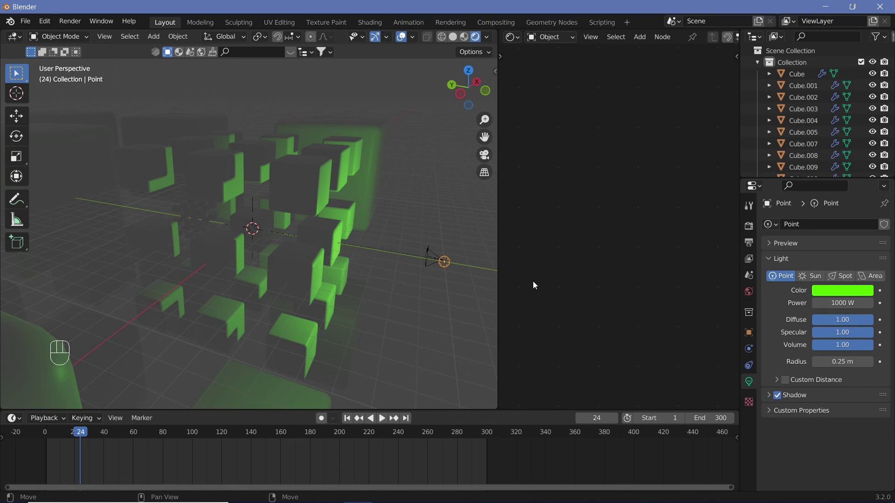
- Keyframe the light's Power at 1000 W on frame 0 and 40 W on frame 300
click(43, 433)
key(i)
click(486, 437)
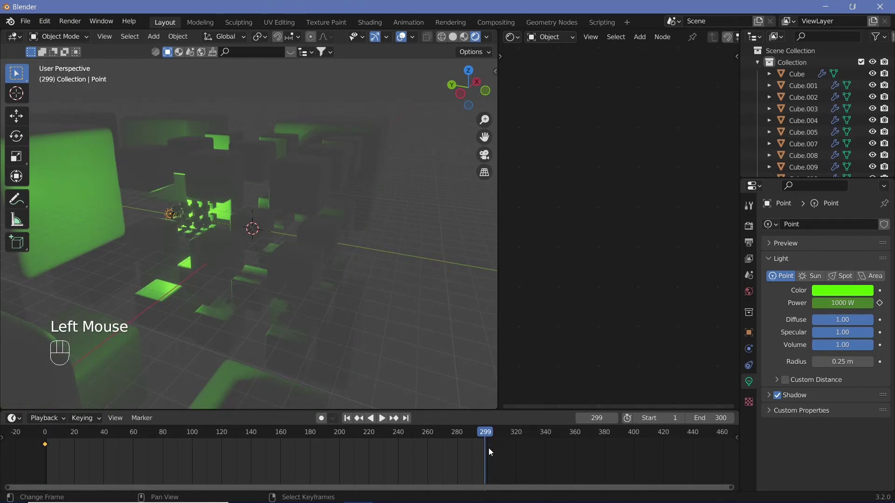
key(Right)
click(850, 305)
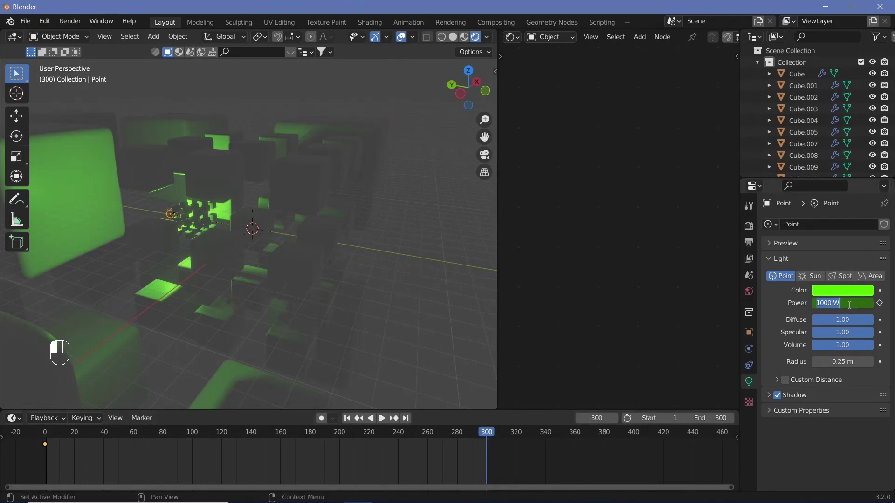
key(Return)
click(880, 303)
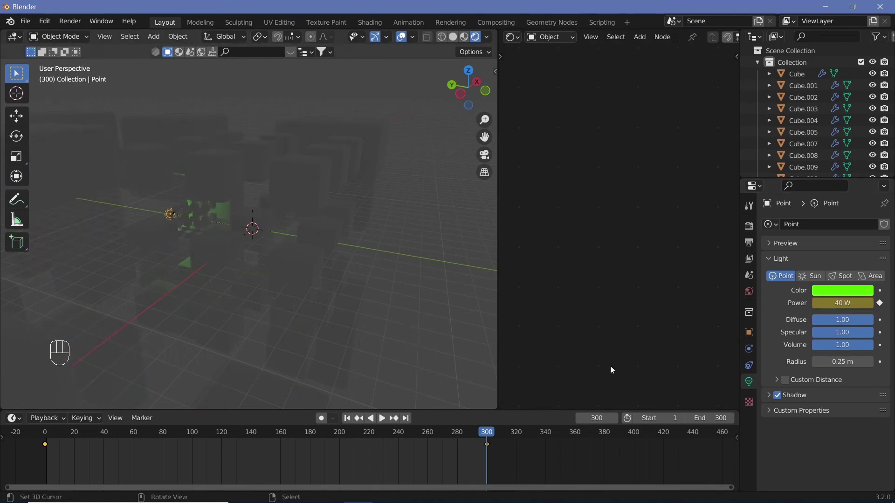
key(KP_0)
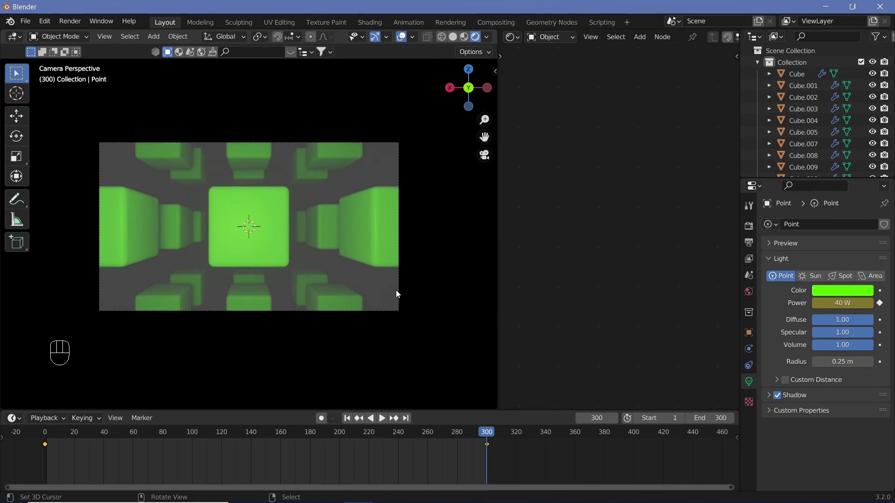
key(Up)
- Compare the 1000 W and 40 W power keyframes and switch off the light's shadows
key(Down)
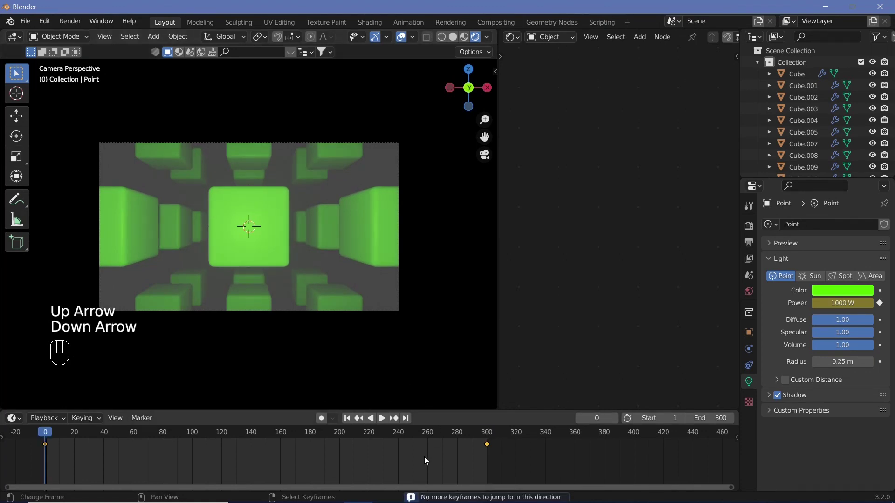
key(Up)
key(Down)
key(Up)
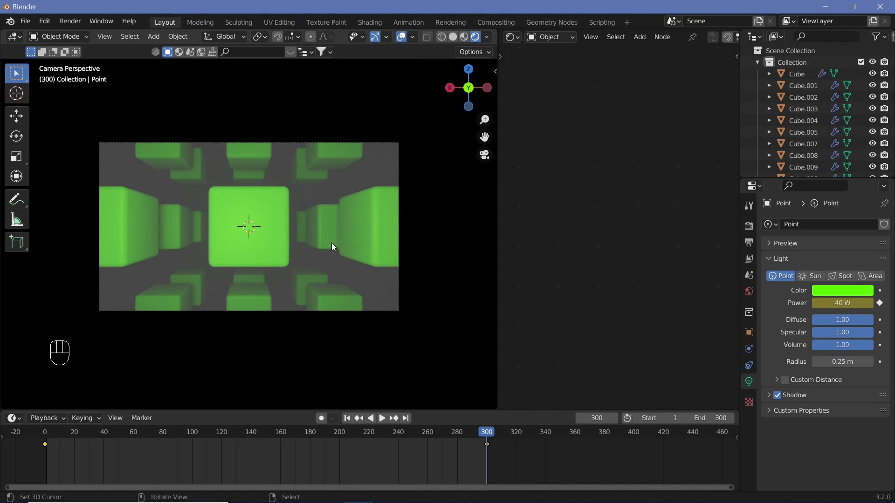
key(Down)
key(Up)
key(Down)
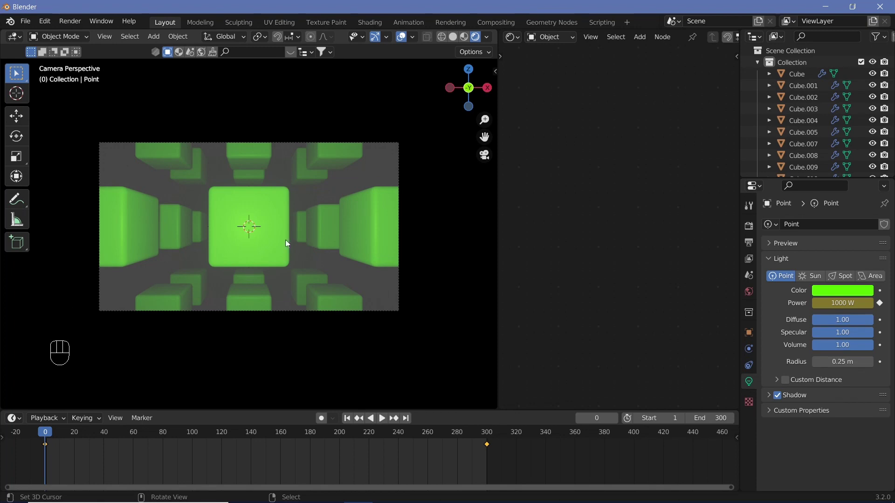
key(Up)
key(Down)
key(Up)
key(Down)
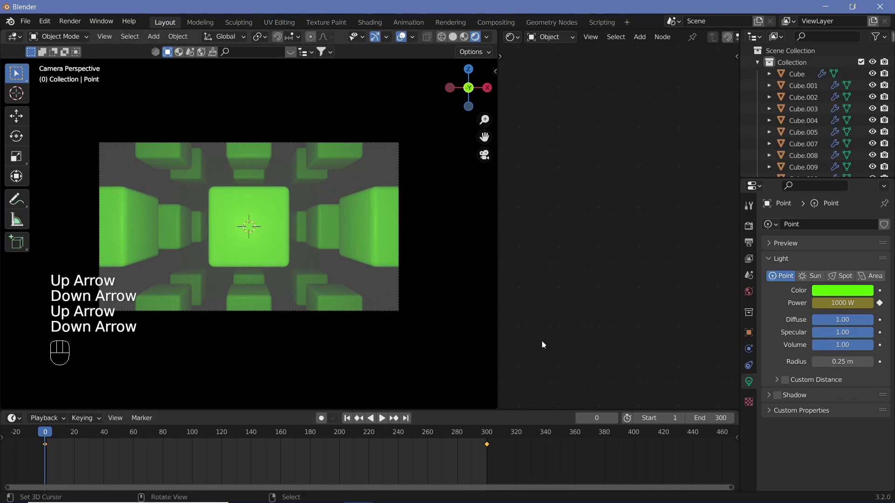
click(779, 395)
click(779, 396)
click(780, 396)
click(780, 396)
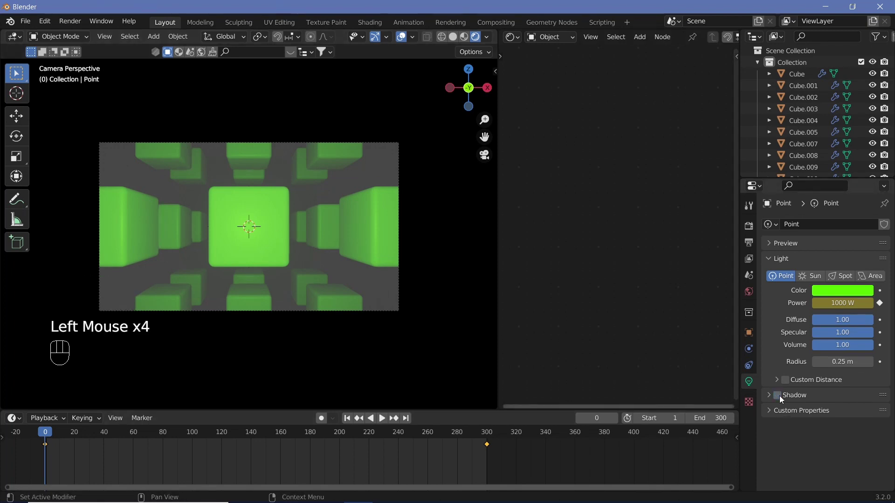
- Flip repeatedly between the frame 0 and frame 300 power keyframes to check the lighting
key(Up)
key(Down)
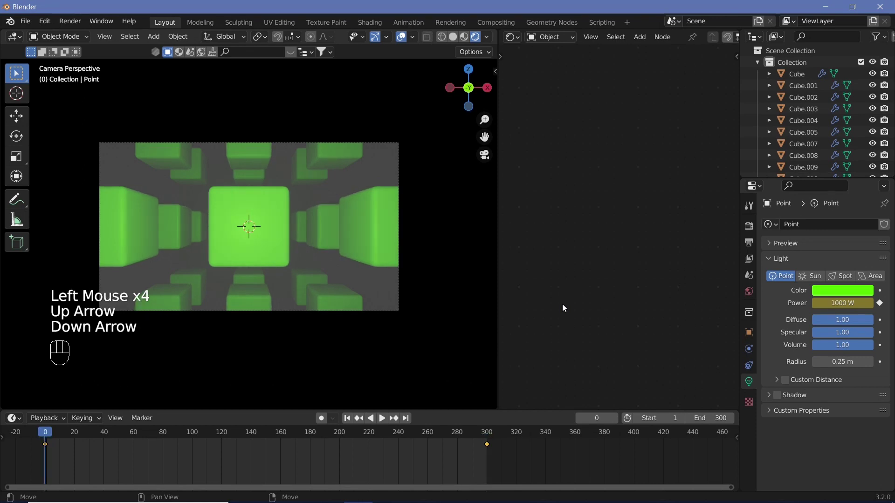
key(Up)
key(Down)
key(Up)
key(Down)
key(Up)
key(Down)
key(Up)
key(Down)
key(Up)
key(Down)
key(Up)
key(Down)
key(Up)
key(Down)
key(Up)
key(Down)
key(Up)
key(Down)
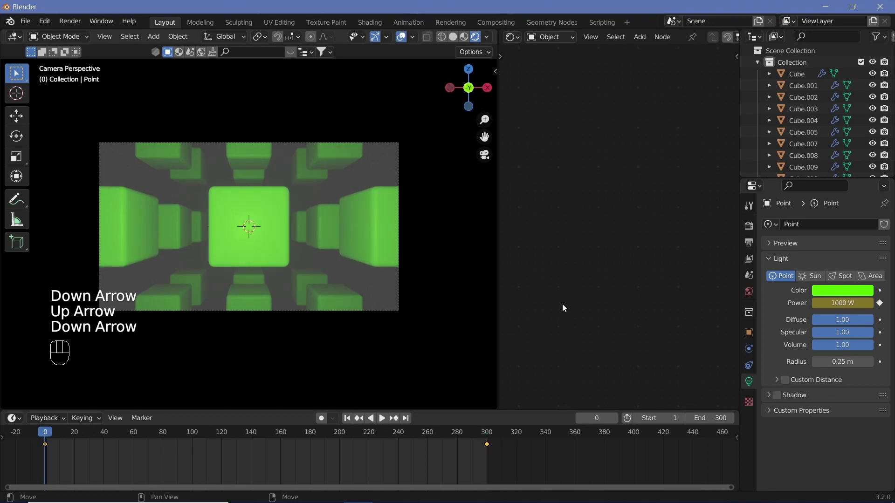
- Set the world background colour to black, preview playback, and return to frame 0
click(749, 292)
click(820, 304)
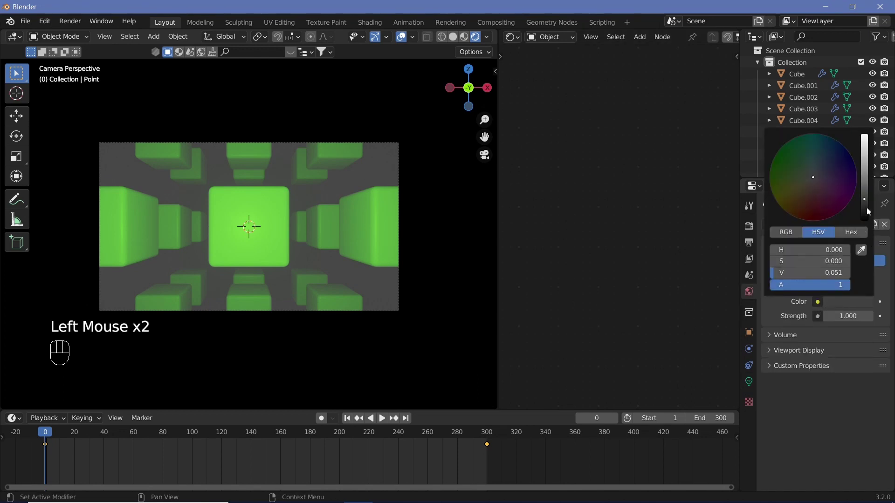
drag(868, 211, 867, 223)
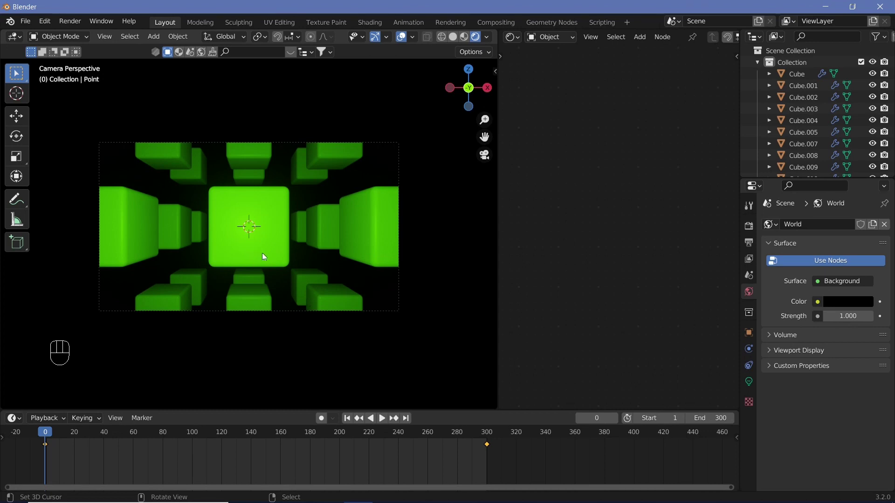
key(shift+space)
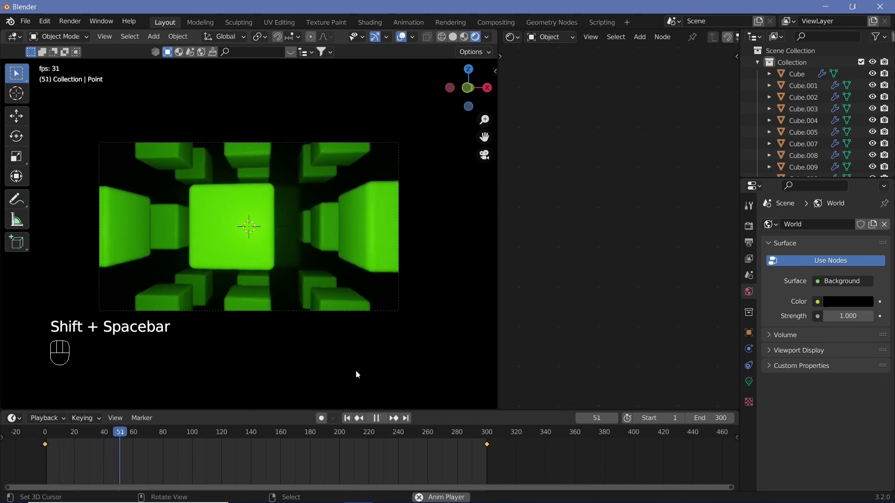
key(shift+space)
drag(91, 431, 36, 426)
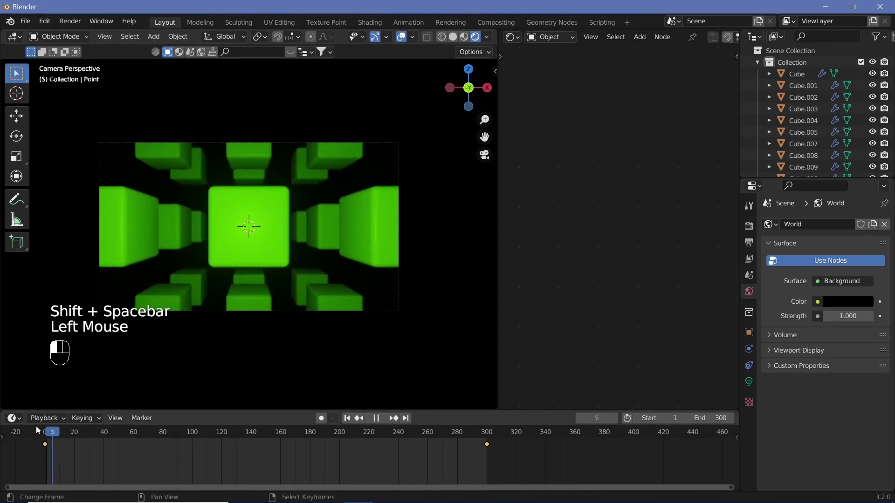
- Select Cube.003 and replace its Principled BSDF with a Glossy BSDF node
scroll(598, 237, down, 5)
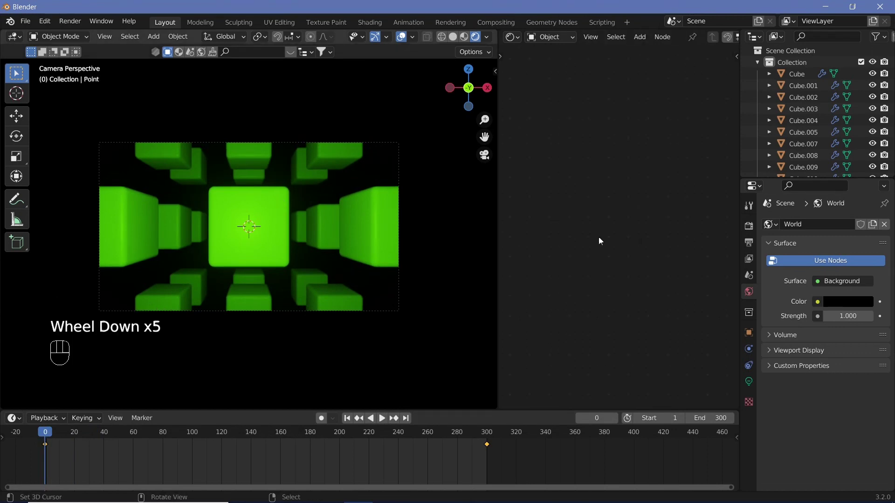
right_click(249, 227)
scroll(582, 224, up, 9)
click(582, 222)
key(x)
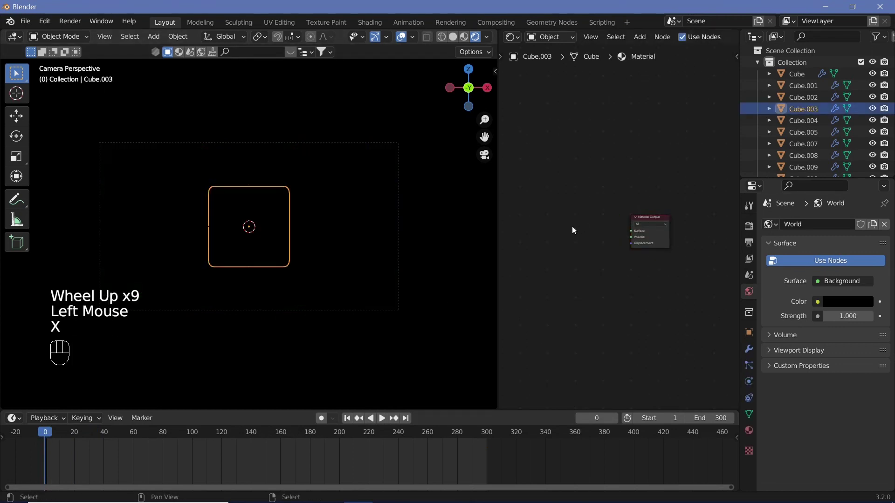
key(shift+a)
text(glass)
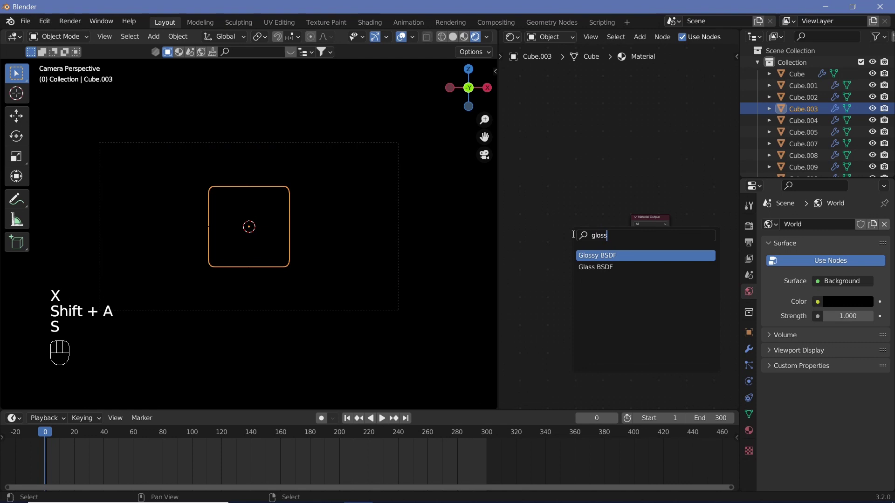
key(Return)
click(508, 242)
- Add an Emission node and a Mix Shader node to the material
key(shift+a)
text(emi)
key(Return)
click(513, 302)
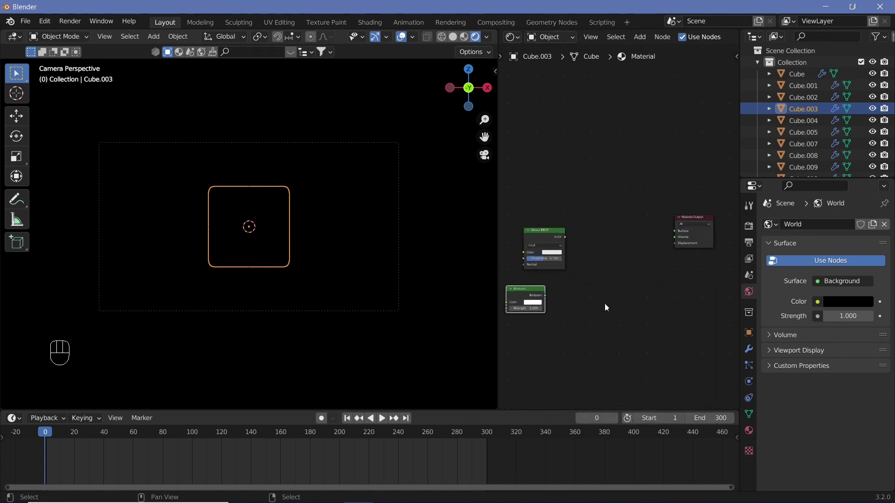
key(shift+a)
text(mi)
key(Down)
key(Return)
click(616, 249)
- Wire Glossy BSDF and Emission into the Mix Shader, and the Mix Shader into Material Output
drag(565, 237, 599, 255)
drag(546, 297, 598, 262)
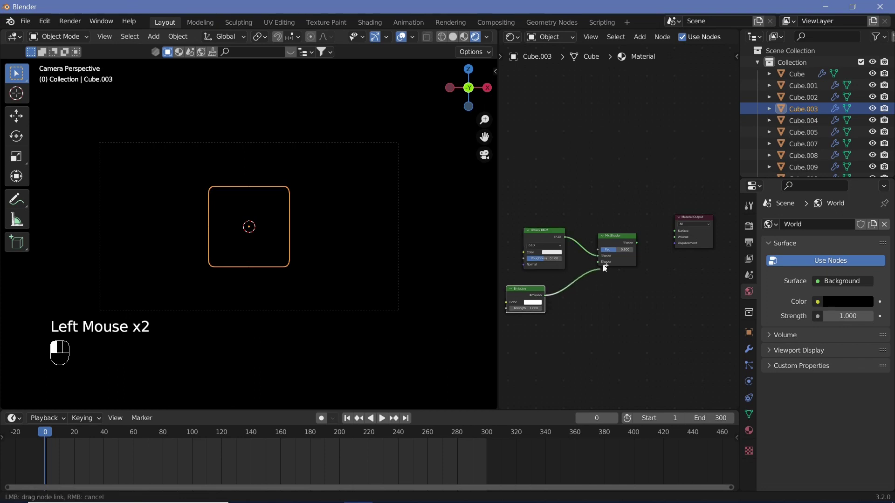
scroll(603, 261, up, 2)
middle_drag(577, 304, 606, 301)
scroll(612, 303, up, 2)
scroll(606, 296, up, 1)
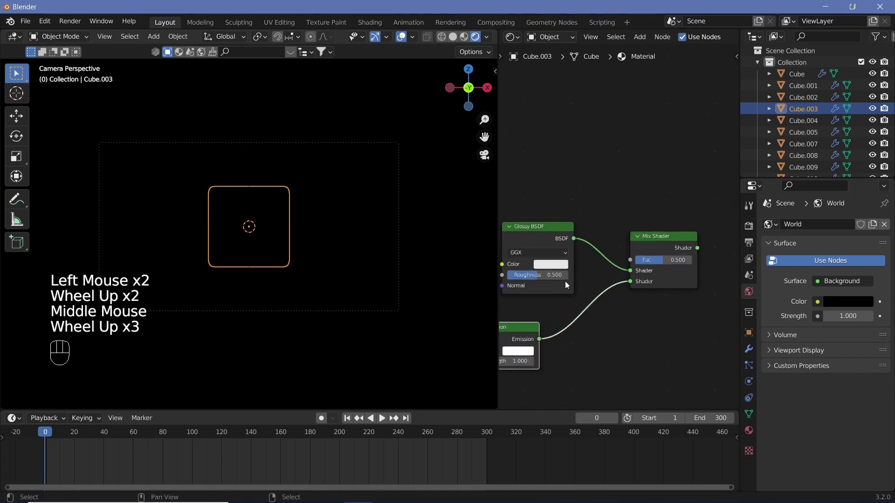
scroll(538, 276, down, 3)
drag(675, 242, 723, 228)
middle_drag(723, 228, 683, 235)
scroll(661, 227, up, 2)
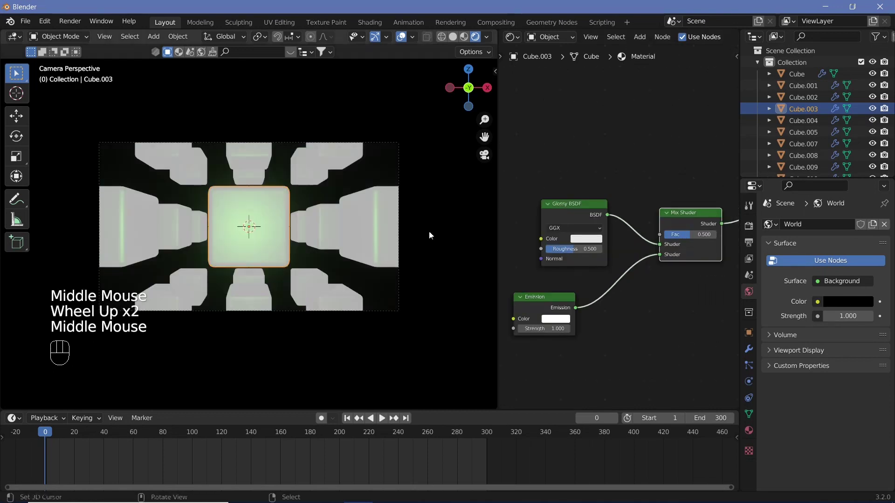
- Set the mix factor to 0, glossy roughness to 0.4, and darken the glossy colour
click(685, 235)
drag(685, 235, 646, 235)
drag(578, 249, 561, 249)
click(564, 249)
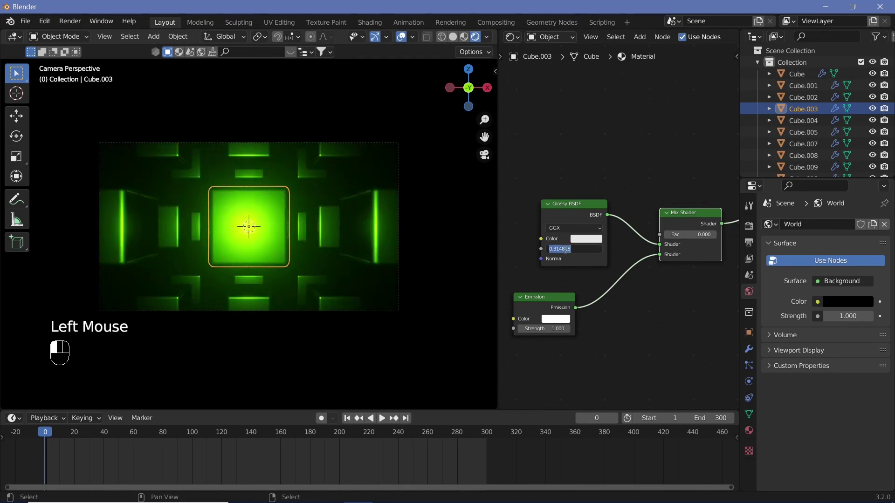
key(Return)
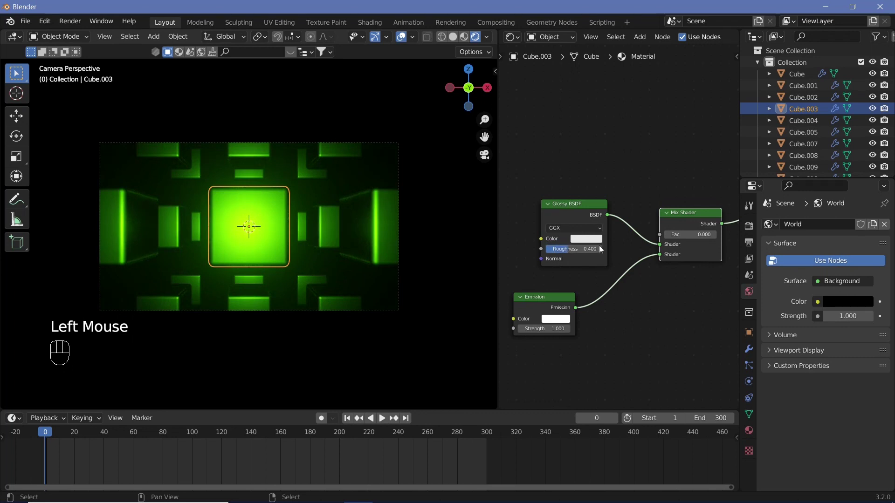
click(585, 239)
mouse_move(647, 137)
mouse_down()
mouse_move(646, 158)
mouse_move(647, 135)
mouse_move(646, 145)
mouse_up()
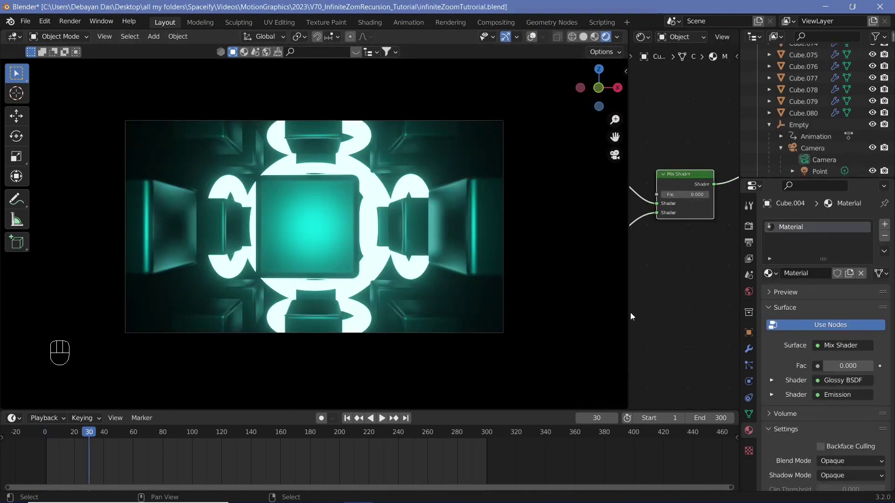
- Widen the node editor and rearrange the Glossy, Emission and Mix Shader nodes
drag(629, 312, 511, 311)
middle_drag(500, 273, 552, 273)
drag(556, 273, 547, 316)
drag(596, 160, 554, 212)
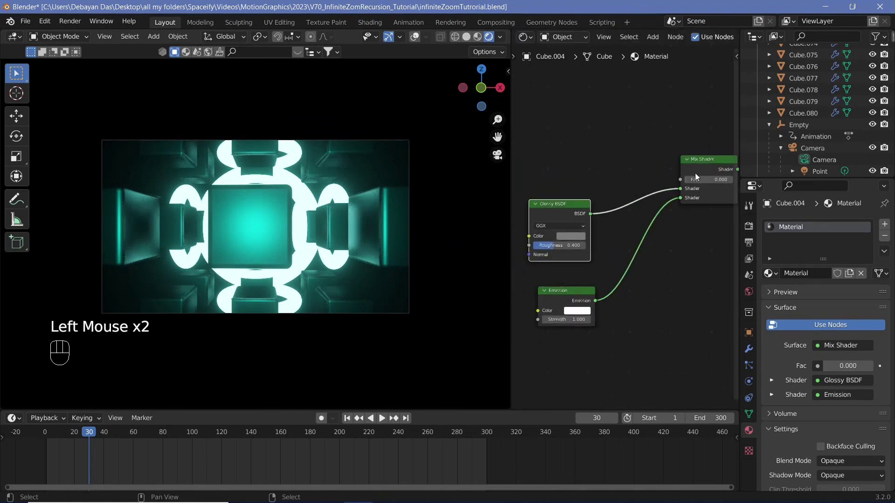
mouse_move(694, 179)
mouse_down()
mouse_move(708, 180)
mouse_move(689, 179)
mouse_up()
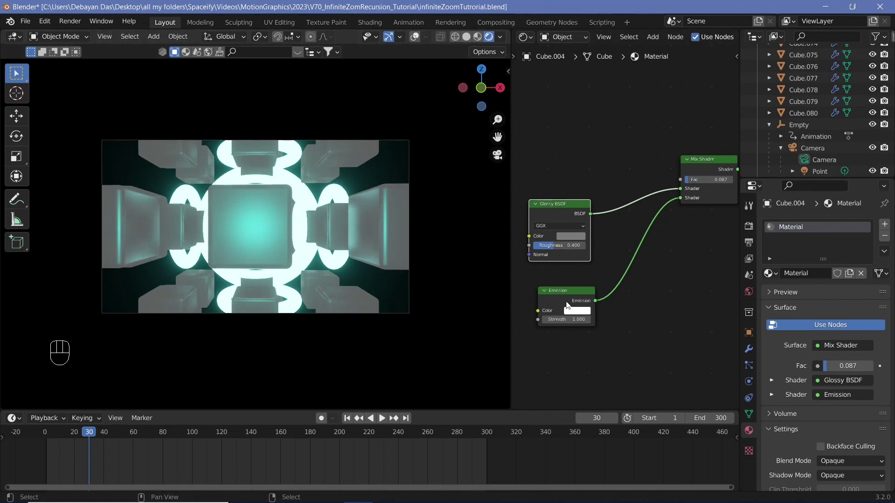
drag(567, 305, 543, 310)
middle_drag(620, 172, 639, 192)
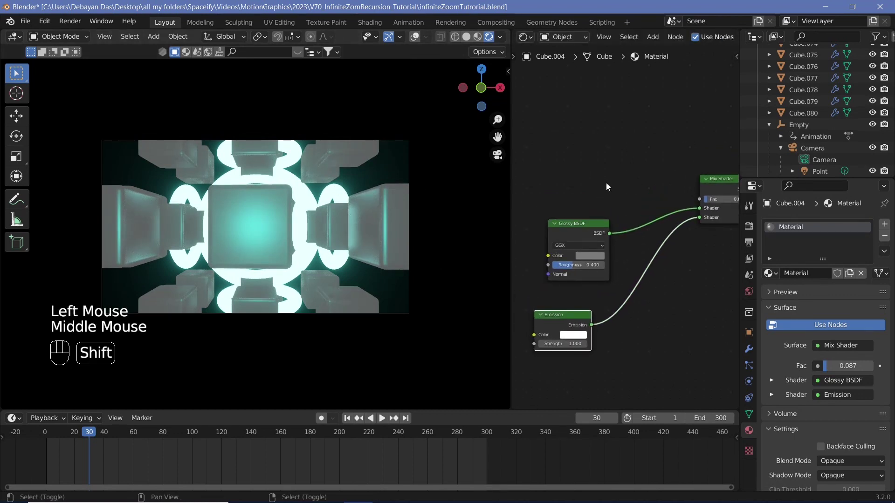
- Add a Layer Weight node and a ColorRamp node to the material
key(shift+a)
click(606, 181)
text(layer)
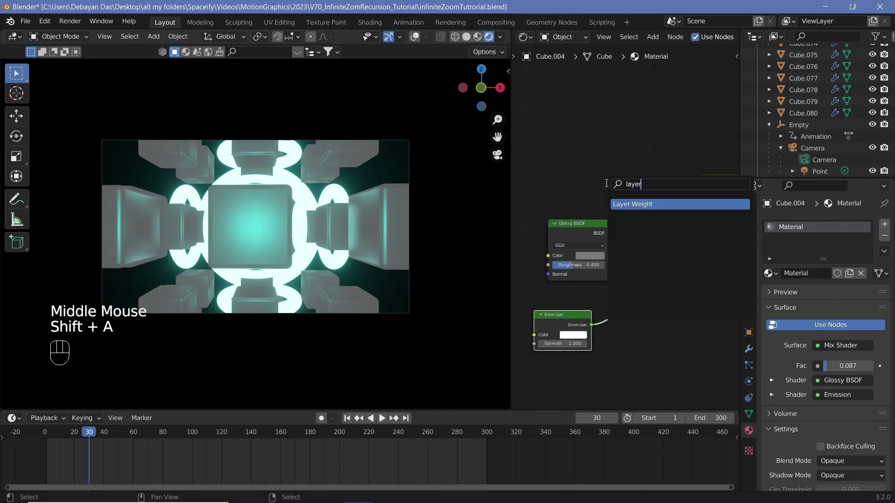
key(Return)
click(519, 156)
key(shift+a)
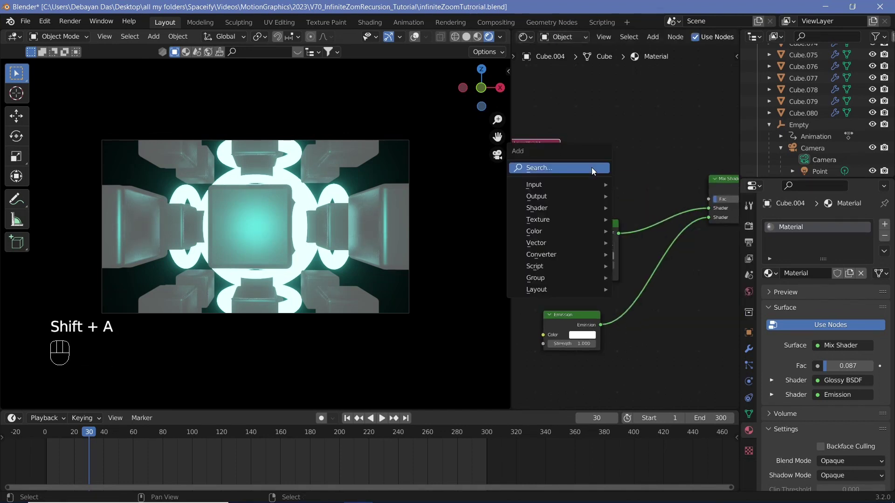
click(591, 167)
text(color ramp)
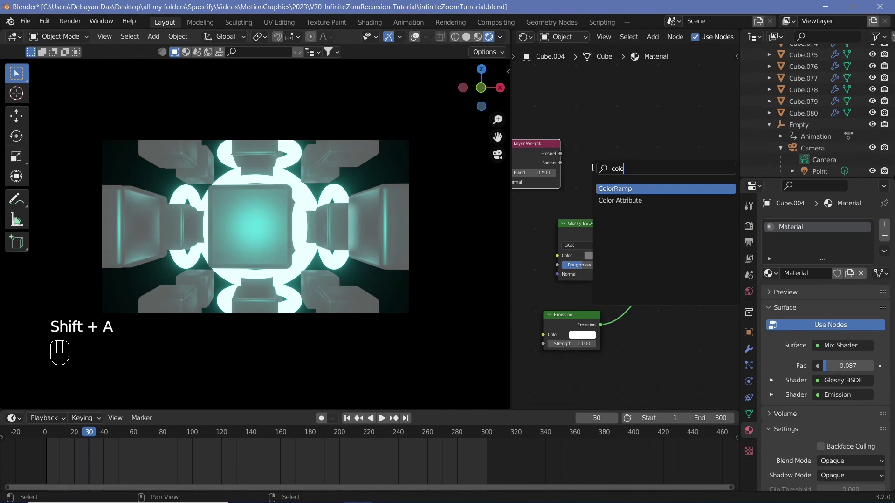
key(Return)
- Link Facing to ColorRamp Fac with Blend 0.4 and black stop 0.182, then ColorRamp Color to Mix Fac
drag(561, 163, 580, 211)
drag(560, 162, 578, 208)
double_click(540, 172)
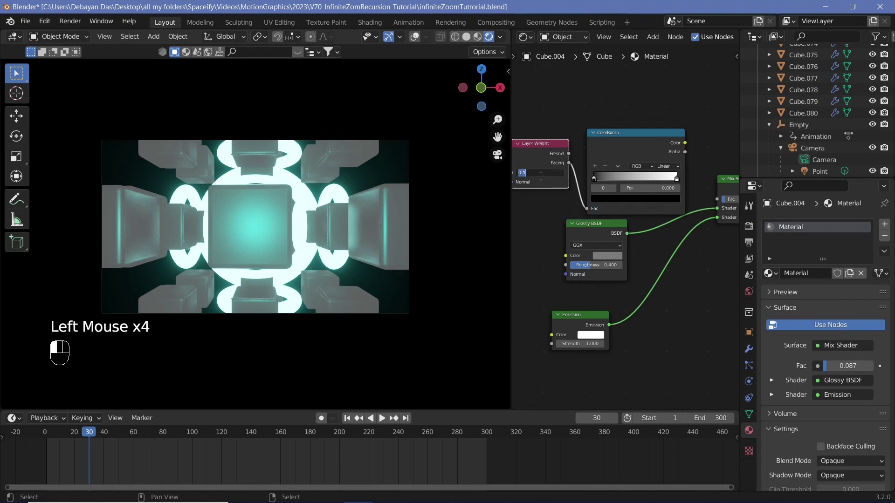
middle_drag(550, 182, 568, 174)
drag(616, 168, 625, 162)
drag(559, 133, 526, 124)
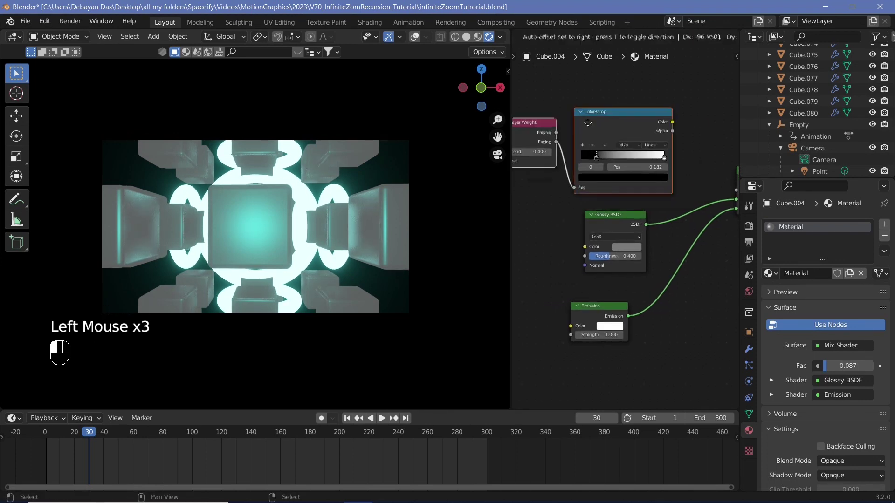
drag(672, 119, 647, 190)
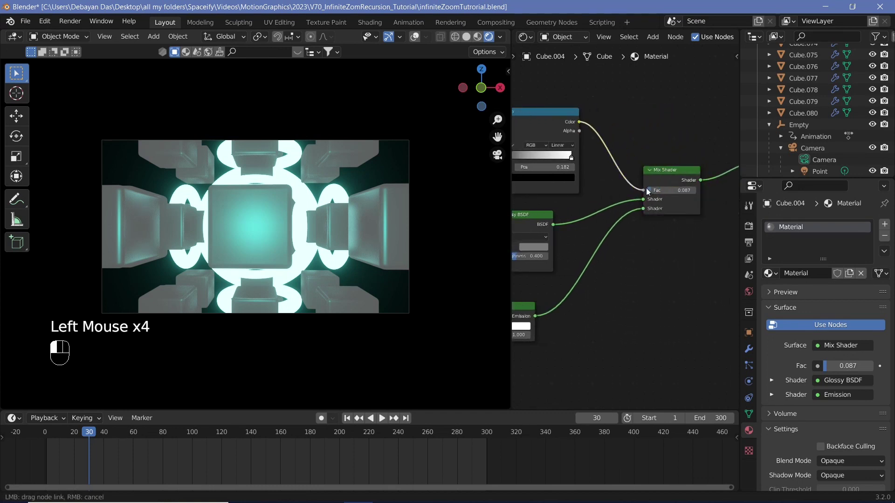
drag(632, 223, 630, 224)
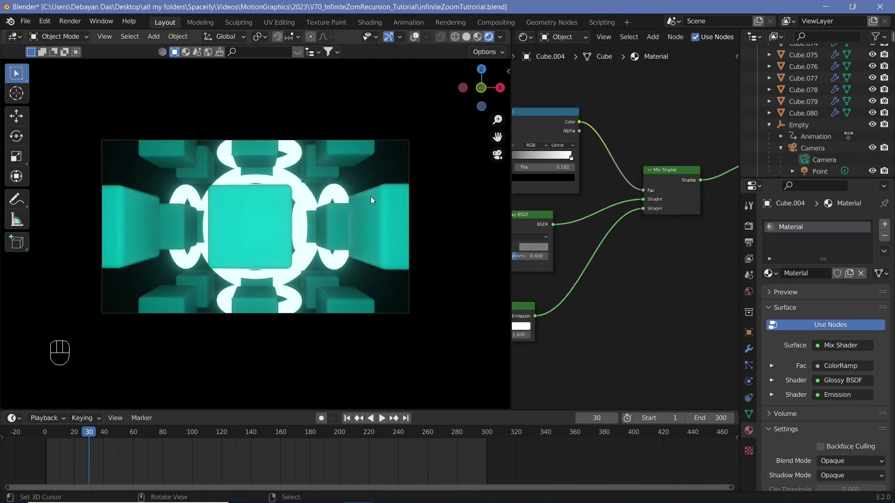
- Slide the ColorRamp stop to about 0.535 and make the emission cyan at strength 100
middle_drag(524, 201, 552, 213)
mouse_move(586, 163)
mouse_down()
mouse_move(625, 161)
mouse_move(616, 162)
mouse_move(635, 174)
mouse_up()
click(610, 333)
drag(626, 235, 624, 215)
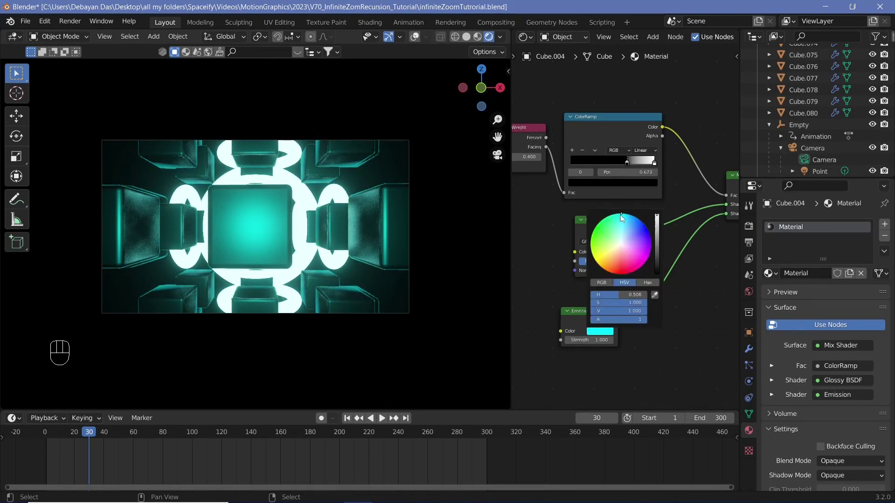
click(596, 339)
text(100)
key(Return)
- Nudge the ColorRamp stop to 0.738 and Layer Weight Blend to 0.370, then preview playback
drag(627, 161, 633, 160)
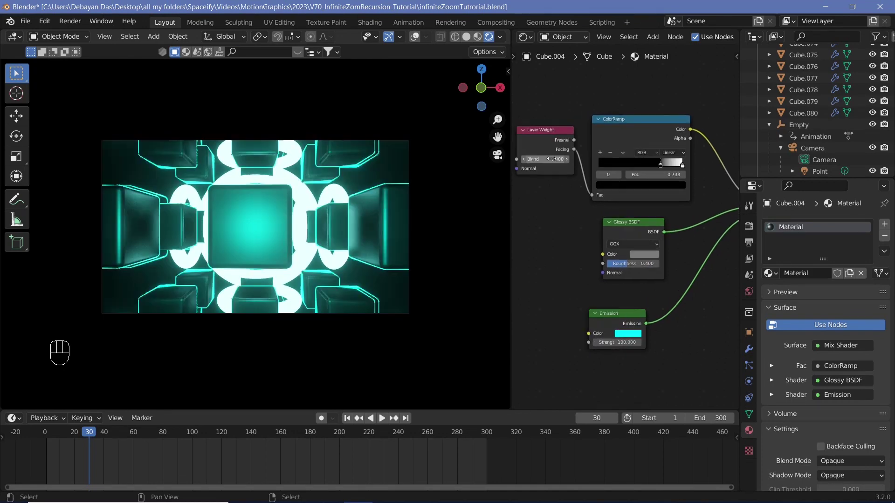
shift+drag(554, 159, 554, 159)
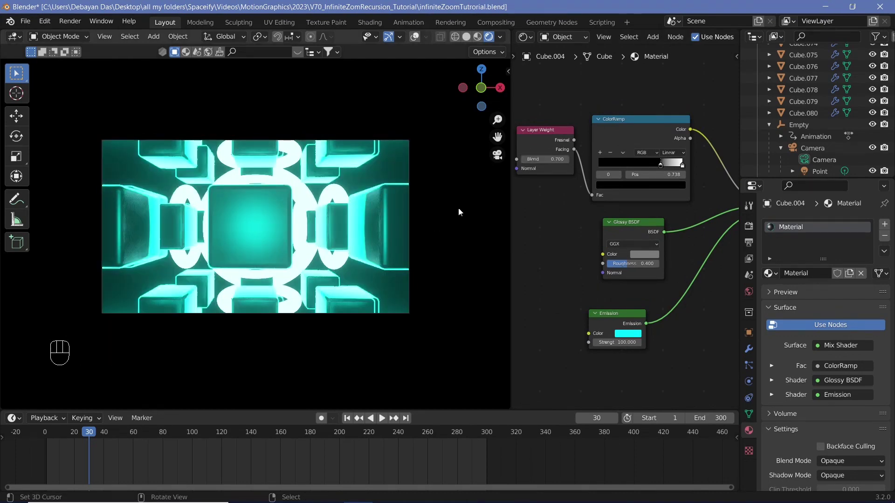
key(shift+space)
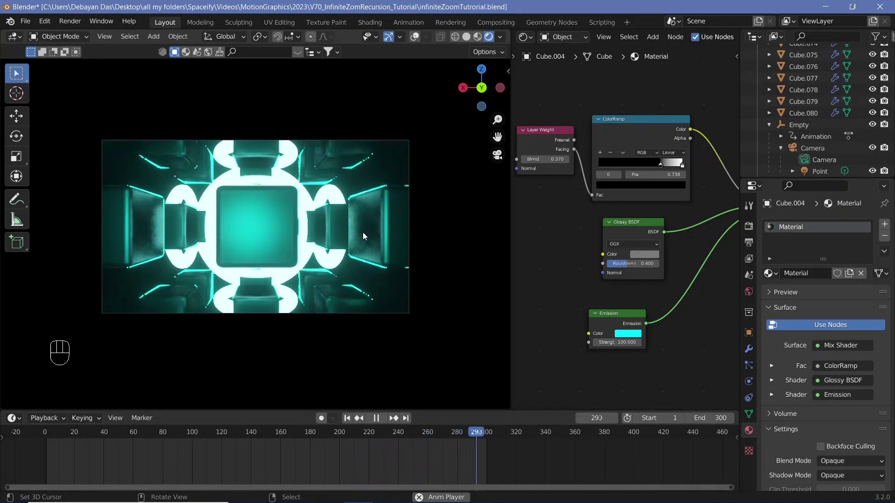
- Stop the animation preview and rewind the timeline to frame 0
key(shift+space)
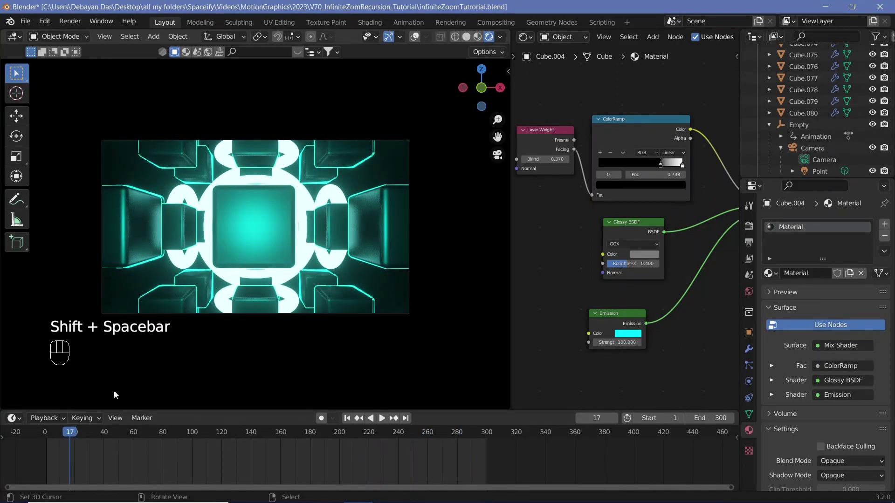
drag(69, 433, 34, 432)
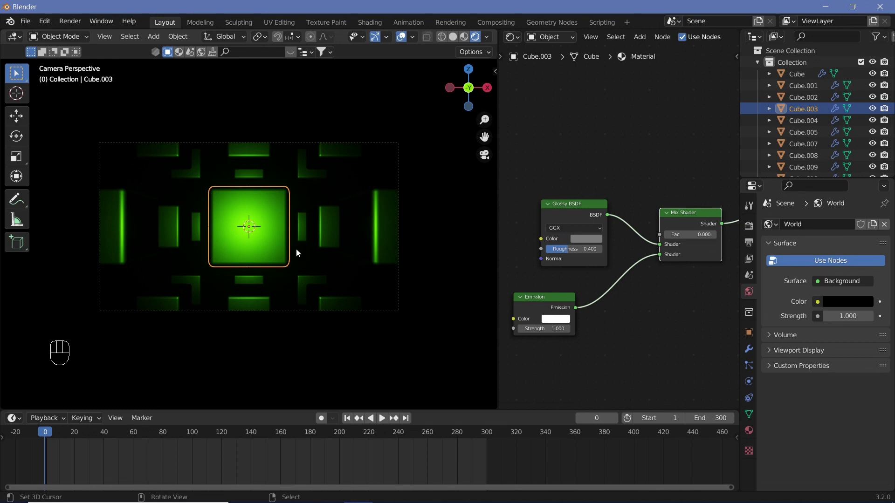
- Add a torus with a 0.17 m minor radius
key(shift+a)
mouse_move(296, 250)
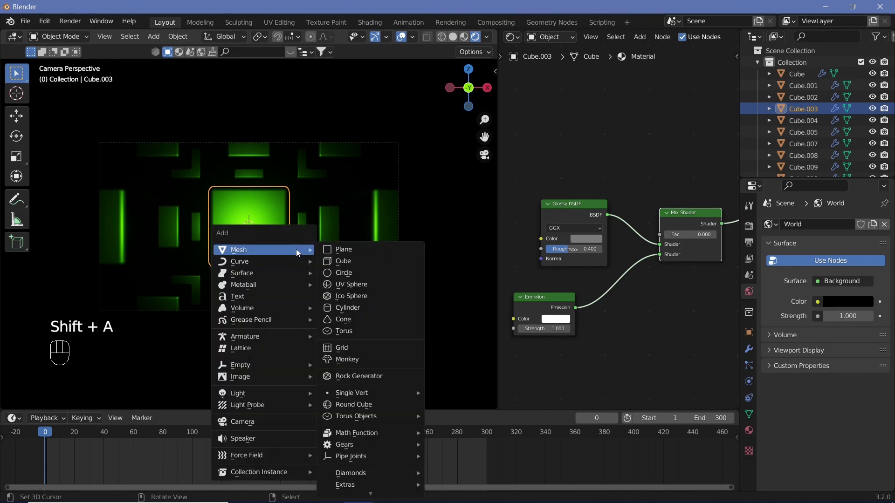
click(344, 331)
click(49, 399)
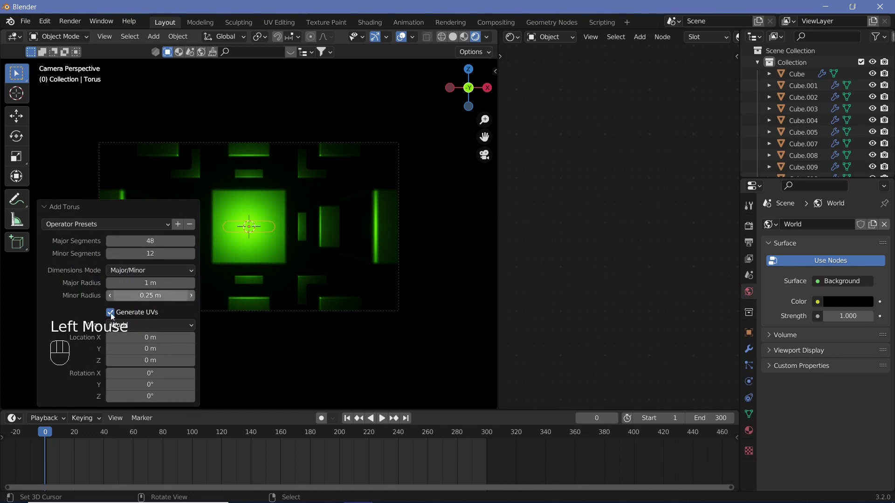
click(153, 296)
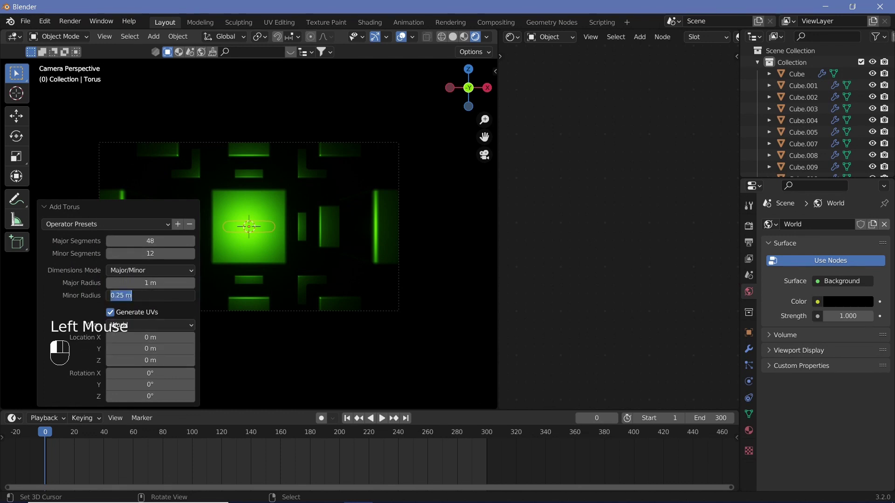
click(123, 296)
key(BackSpace)
key(BackSpace)
text(17)
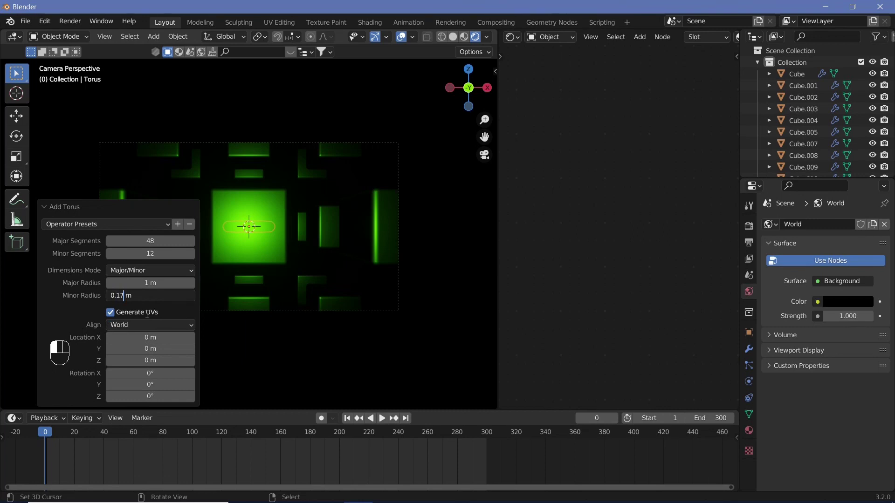
click(254, 244)
- Rotate the torus 90° on Y and place it 2 m left of the cube
key(r)
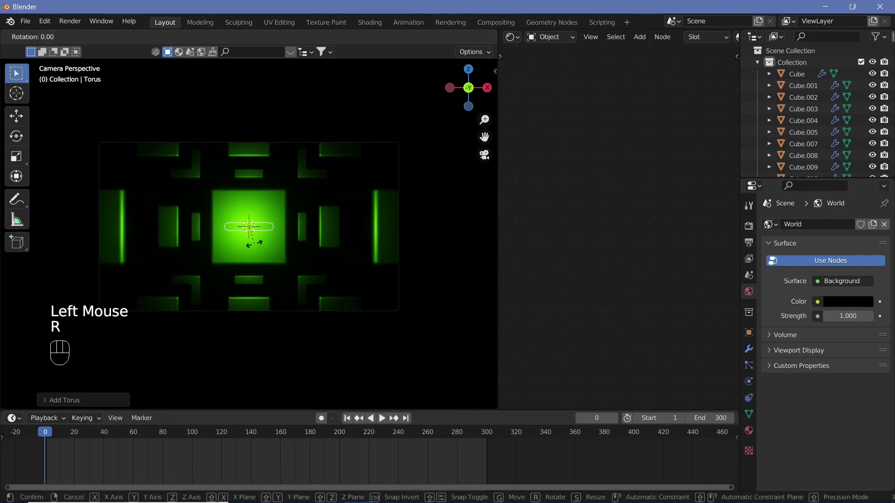
key(y)
key(9)
key(0)
key(Return)
key(g)
key(x)
key(ctrl)
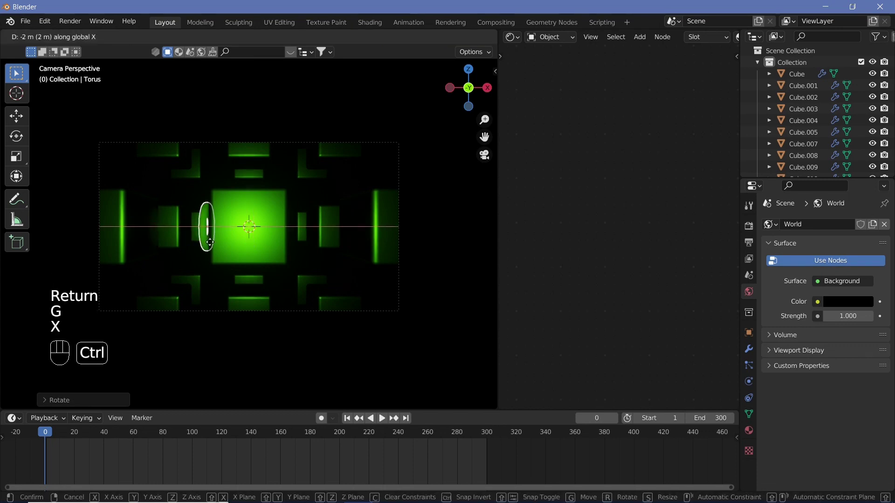
ctrl+click(210, 243)
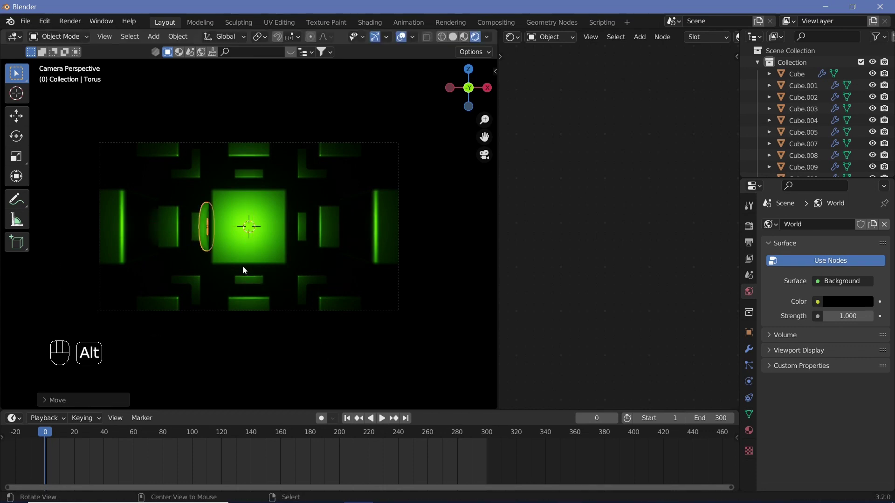
- Make linked torus copies on the right, top, bottom, front and back of the cube
key(alt+d)
key(x)
ctrl+click(317, 285)
key(shift)
shift+right_click(203, 220)
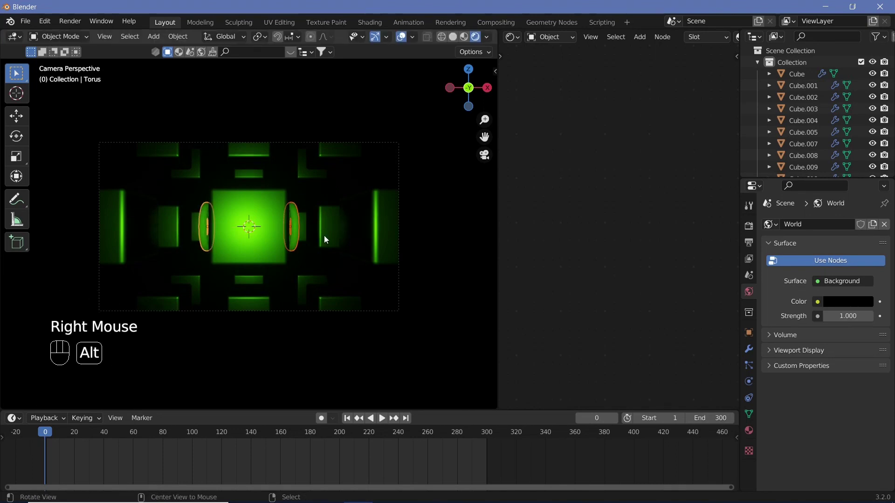
key(alt+d)
text(rxy90)
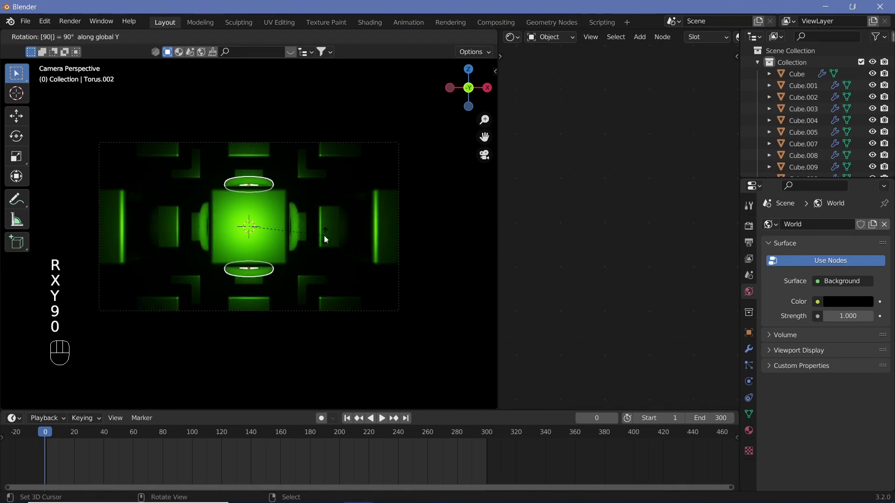
key(Return)
key(alt+d)
text(rx90)
key(Return)
- Smooth the selected torus with level-2 subdivision (Ctrl+2)
middle_drag(323, 237, 376, 271)
scroll(281, 242, down, 2)
scroll(282, 242, up, 2)
middle_drag(282, 243, 263, 251)
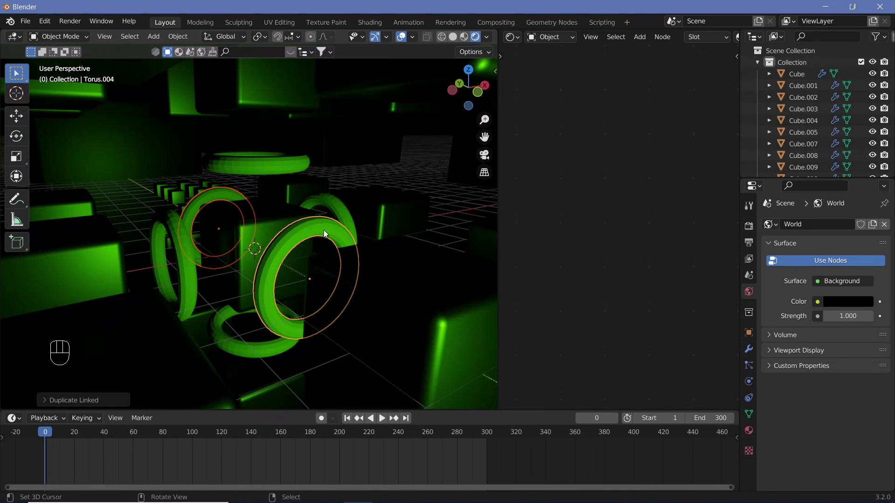
key(ctrl)
key(ctrl+2)
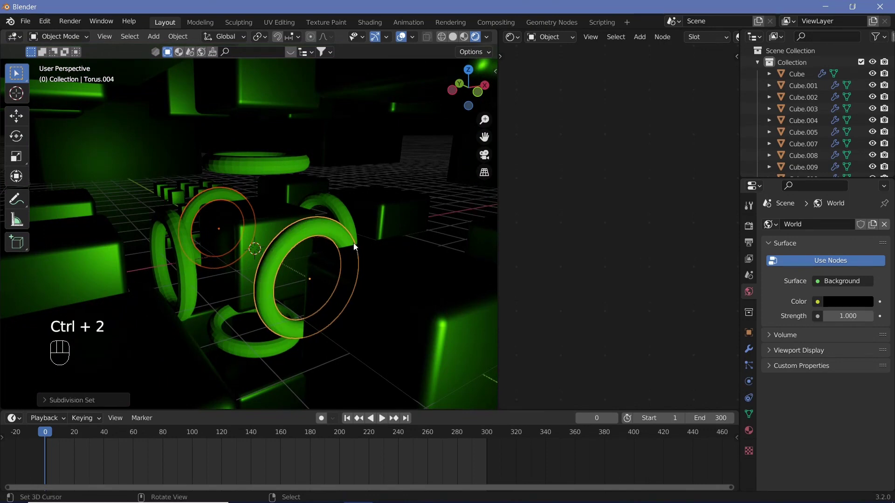
- Select the torus rings surrounding the cube together
middle_drag(261, 304, 227, 276)
right_click(181, 274)
shift+right_click(279, 202)
shift+right_click(241, 164)
middle_drag(259, 236, 335, 236)
shift+right_click(212, 206)
shift+right_click(210, 207)
scroll(287, 217, down, 3)
scroll(320, 216, up, 4)
- Make a linked copy of the torus cluster, scale it to 0.2, and move it 4 m along Y
key(alt+d)
text(s0.2)
key(Return)
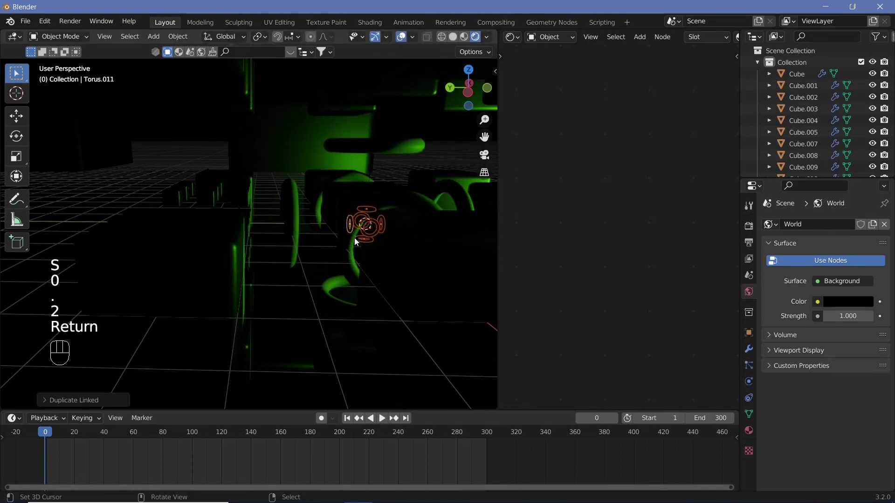
scroll(356, 242, down, 1)
middle_drag(356, 242, 378, 246)
key(g)
key(y)
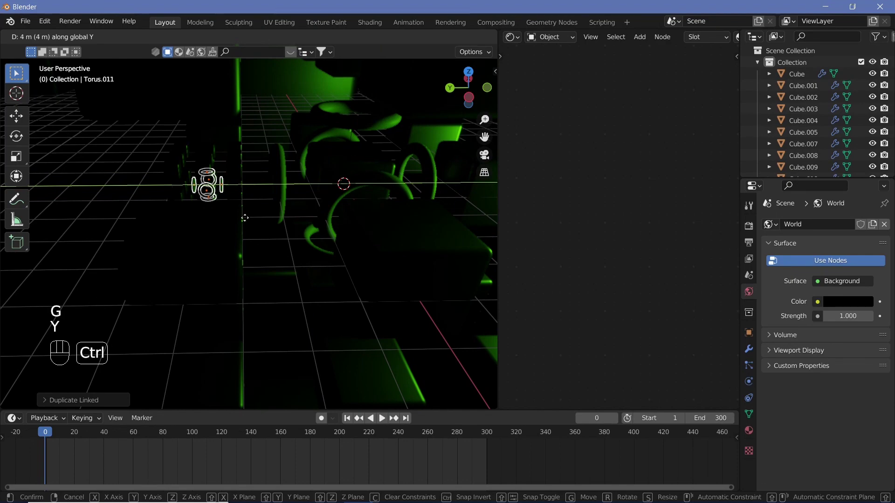
ctrl+click(244, 218)
middle_drag(244, 218, 334, 192)
scroll(209, 216, up, 1)
shift+middle_drag(210, 216, 269, 229)
scroll(258, 225, down, 4)
scroll(269, 229, down, 5)
- Make another linked copy, scale it by 5 twice, and snap it 16 m along Y
key(alt+d)
key(Return)
key(s)
key(5)
key(Return)
key(s)
key(5)
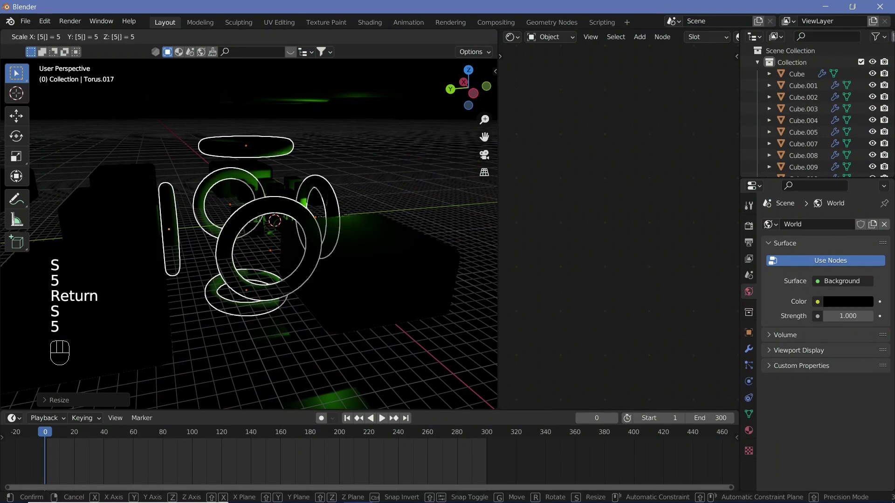
key(Return)
scroll(294, 238, down, 3)
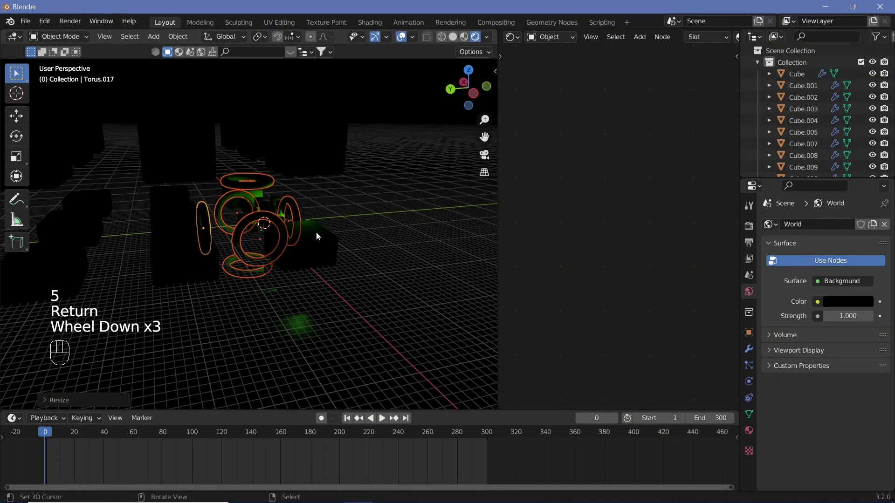
key(g)
key(y)
key(ctrl)
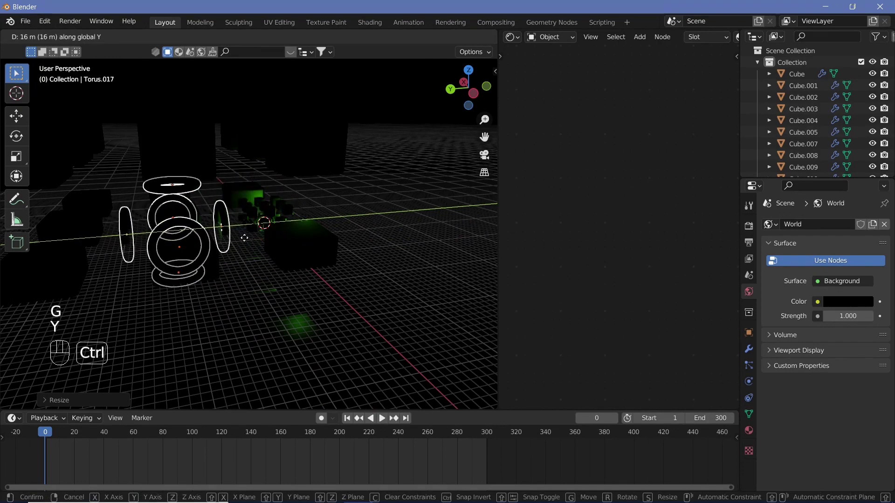
ctrl+click(252, 254)
middle_drag(251, 254, 110, 238)
- Give Torus.012 a new material whose Principled BSDF is replaced by an Emission node wired to Surface
middle_drag(314, 225, 242, 232)
right_click(242, 232)
click(749, 430)
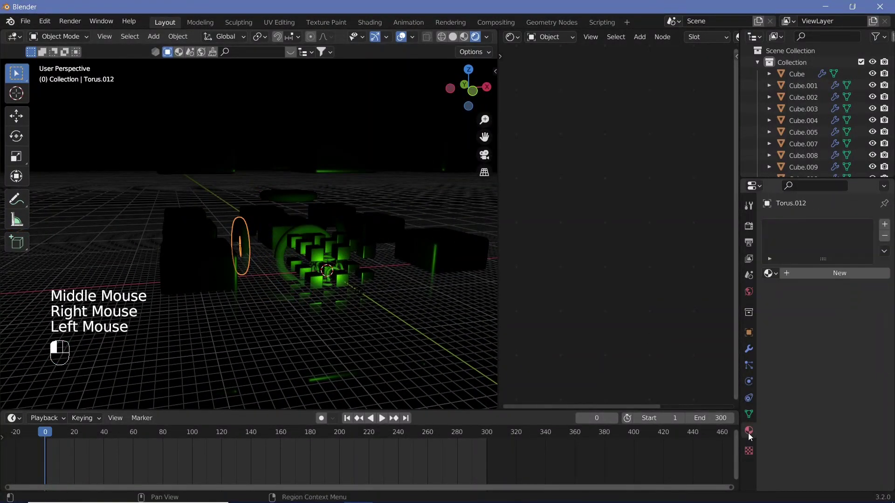
click(811, 275)
click(631, 167)
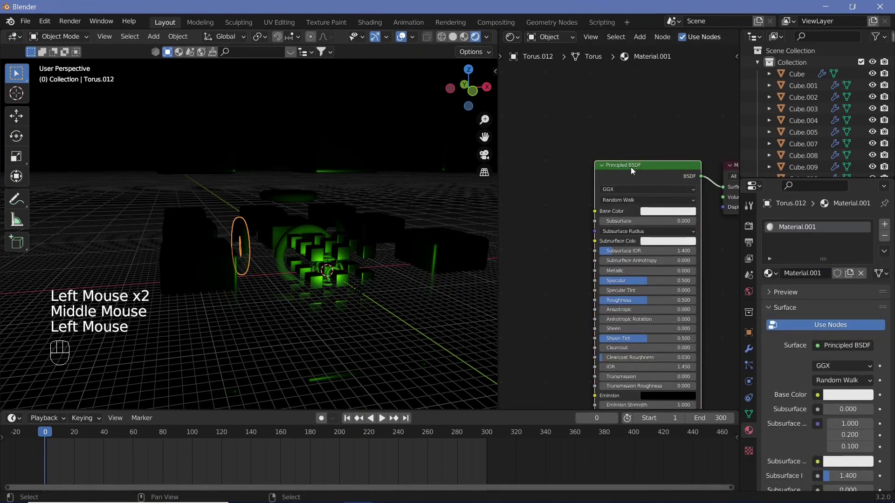
key(x)
key(shift+a)
text(emiss)
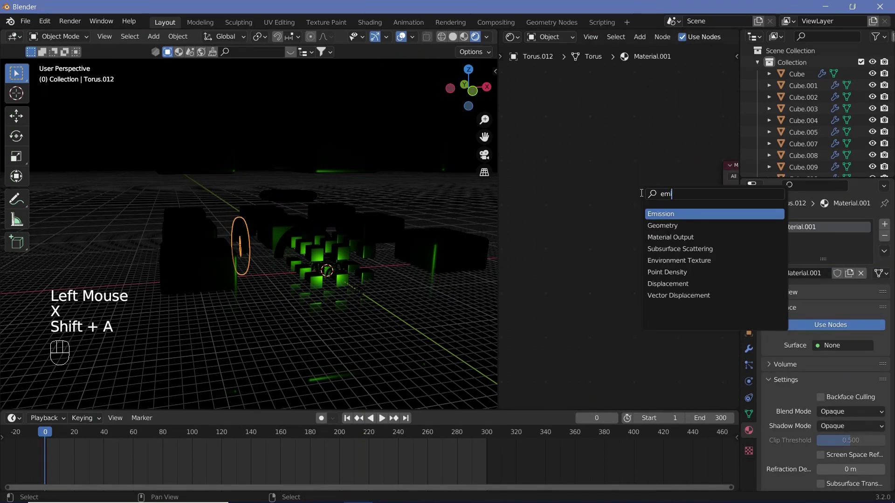
key(Return)
drag(639, 205, 717, 186)
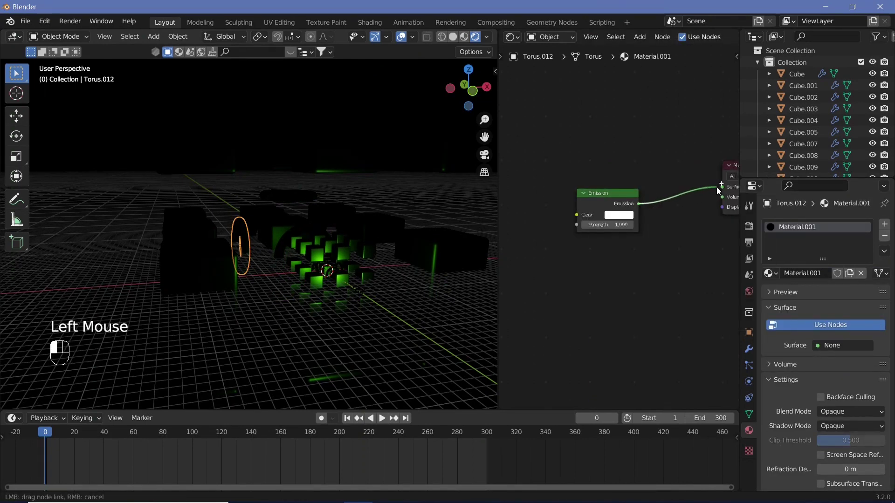
- Set the emission colour to lime green and its Strength to 20
scroll(717, 186, up, 3)
click(573, 210)
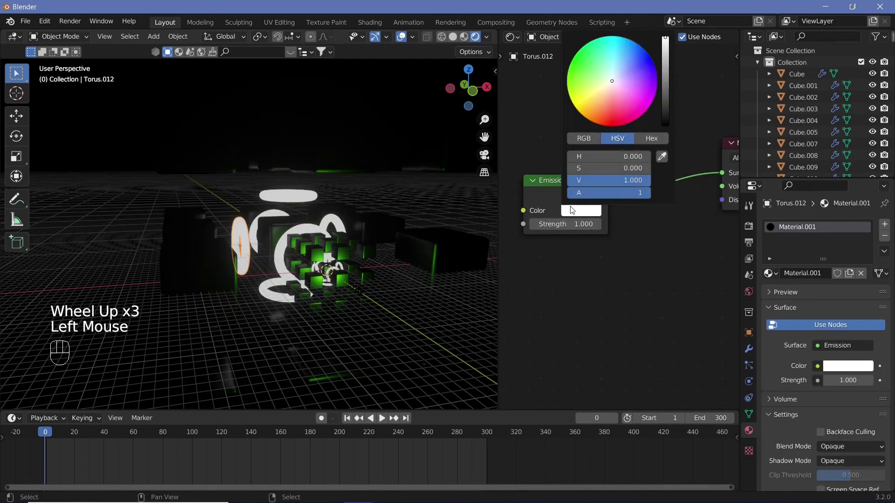
click(572, 76)
drag(568, 77, 585, 80)
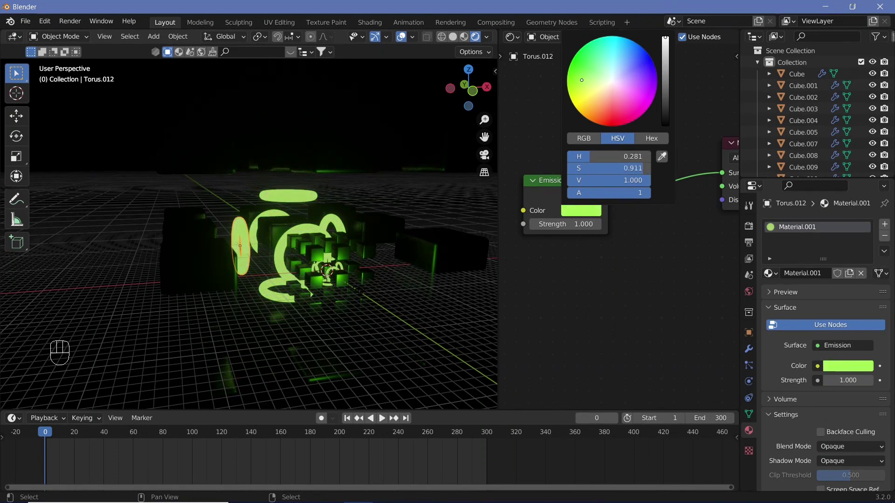
click(560, 227)
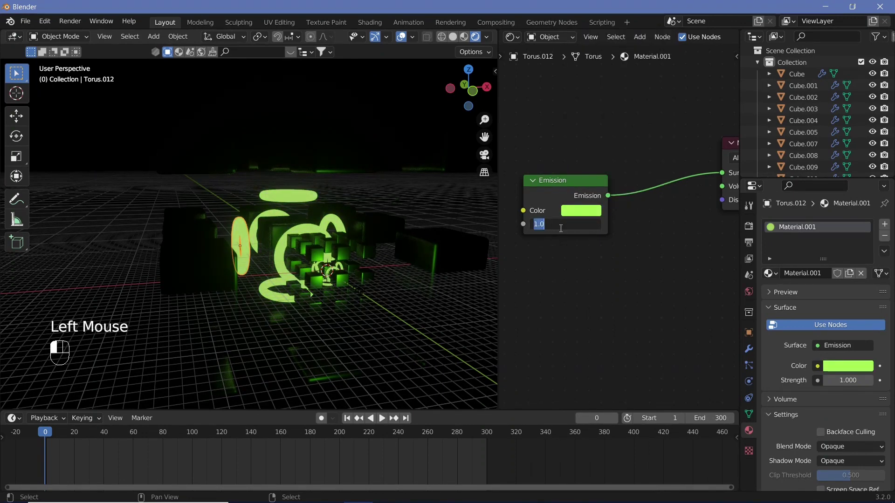
text(20)
key(Return)
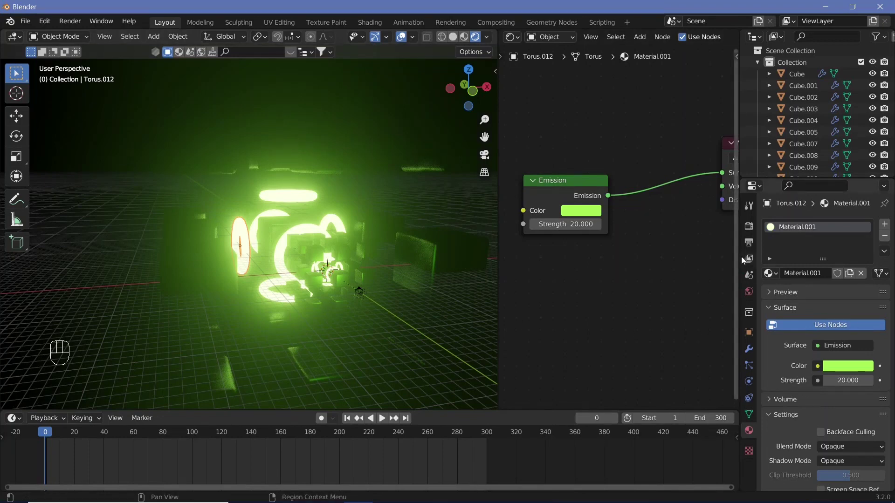
- In the render settings, set Bloom Clamp to 4 and Intensity to 0.02
click(748, 227)
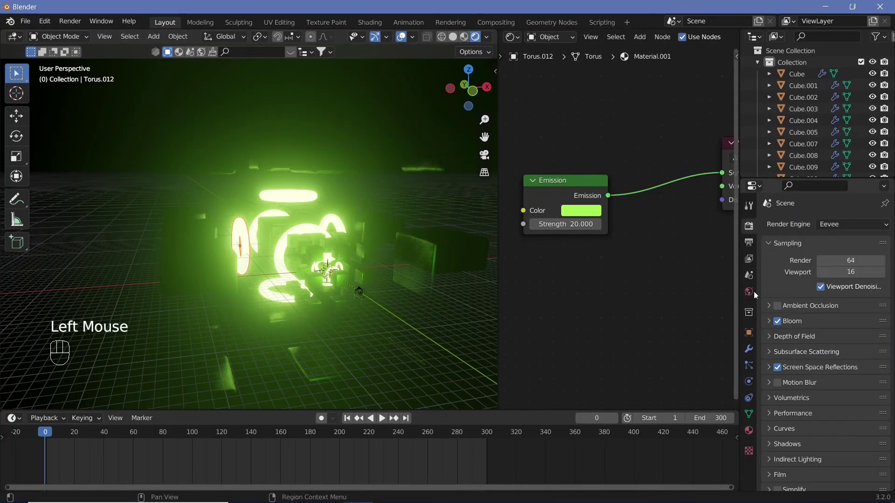
click(768, 321)
click(834, 404)
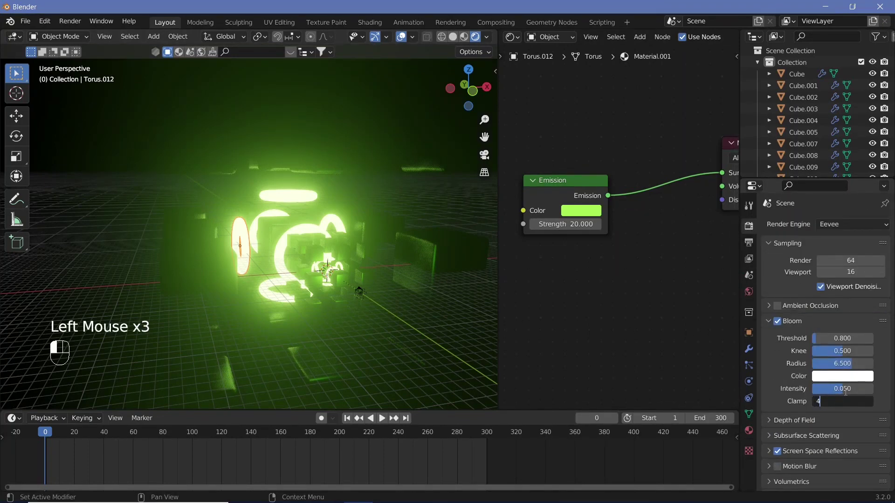
click(847, 389)
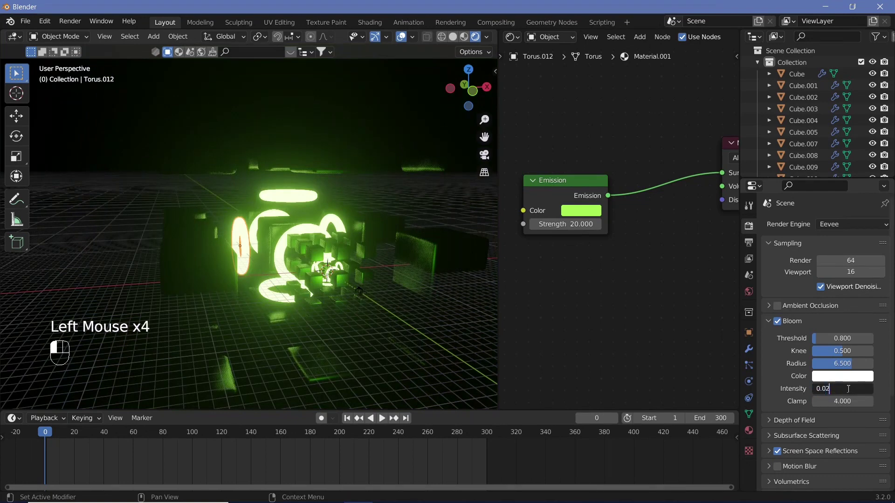
text(0.02)
key(Return)
- Look through the scene camera with nothing selected and play back the animation
key(KP_0)
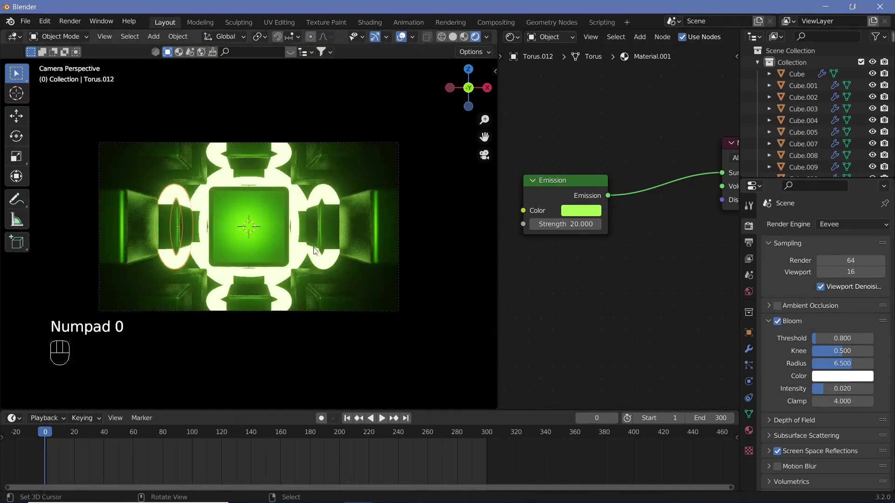
click(276, 322)
key(shift+space)
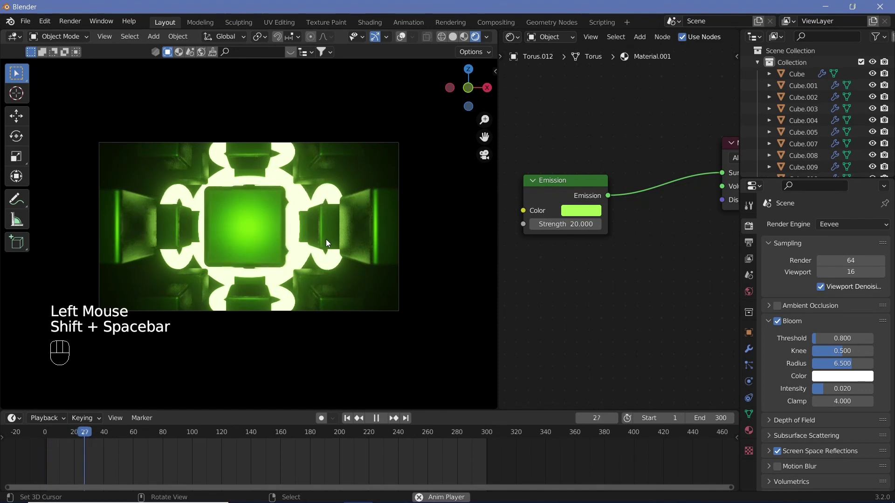
key(shift+space)
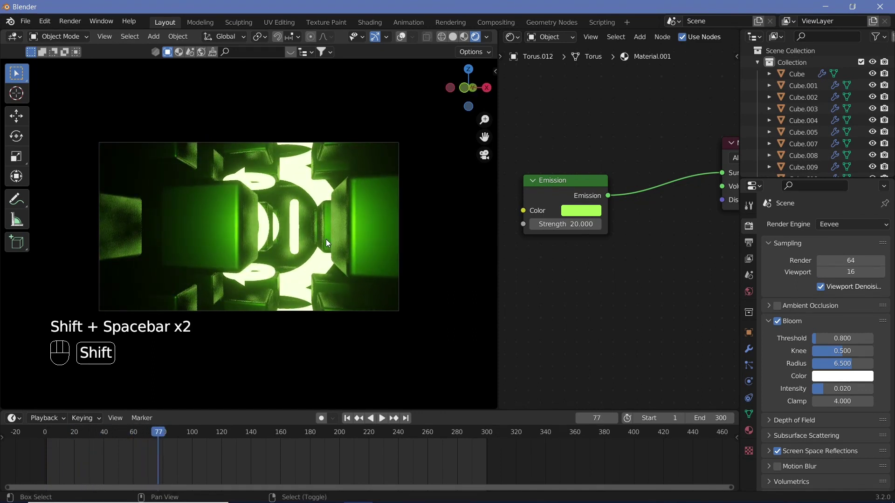
key(shift+space)
key(shift+space)
key(shift+space)
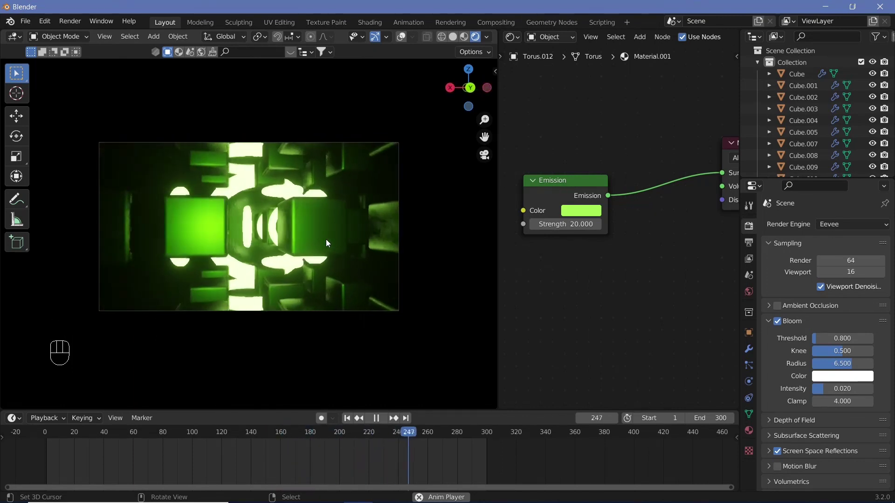
- Stop playback at frame 0 and select the Empty carrying the camera animation
key(Escape)
scroll(813, 150, down, 4)
scroll(814, 152, down, 10)
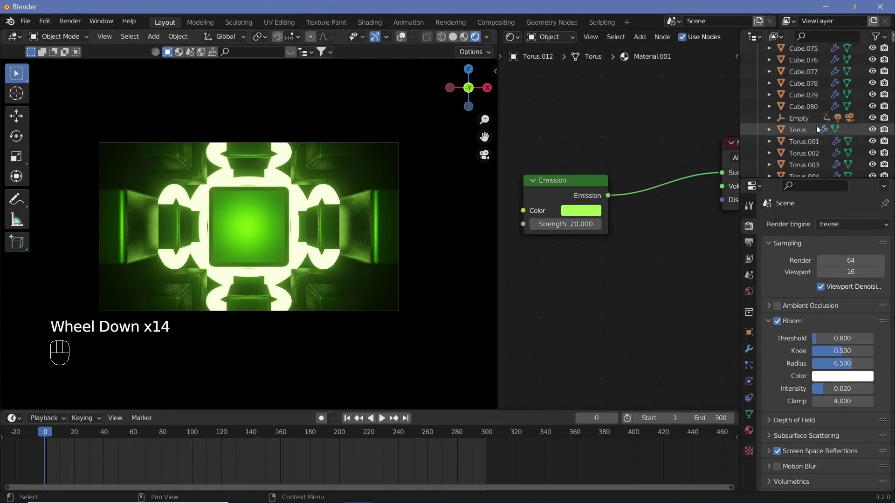
click(810, 120)
- Jump between the camera keyframes at frames 0 and 300, then restore overlays and leave camera view
key(Up)
key(Down)
key(Up)
key(Down)
key(Up)
key(Down)
key(Up)
key(Down)
key(Up)
key(Down)
key(Up)
key(Down)
key(Up)
key(Down)
key(Up)
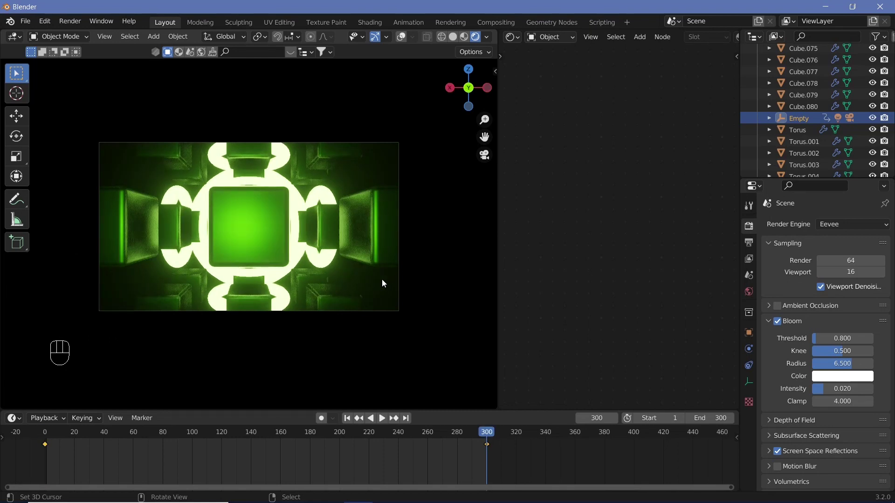
key(Down)
key(Up)
key(Down)
key(Up)
key(Down)
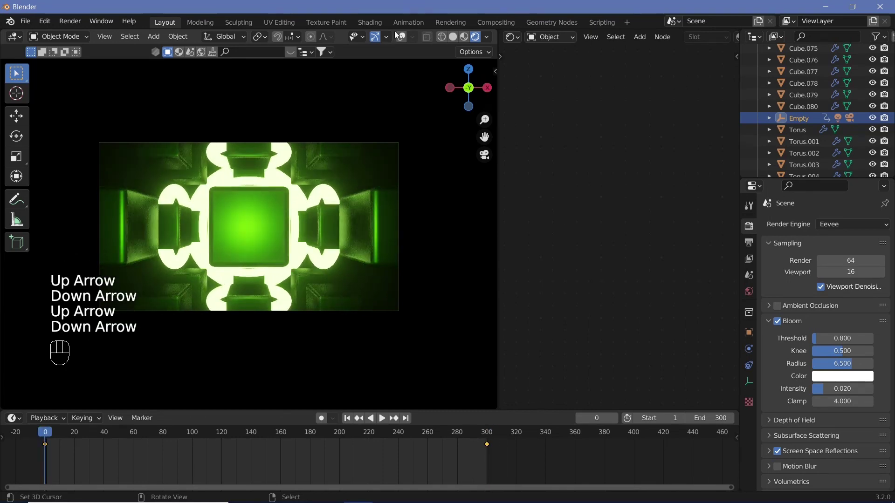
click(401, 37)
key(KP_0)
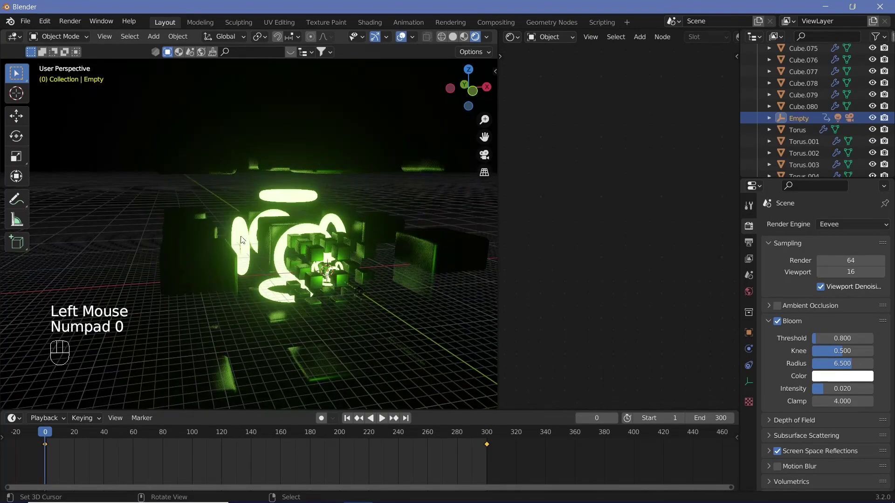
- Select the glowing torus rings and the top bar, working from the top-down view
right_click(275, 252)
middle_drag(275, 251, 292, 233)
key(KP_7)
scroll(283, 283, up, 2)
scroll(370, 255, up, 1)
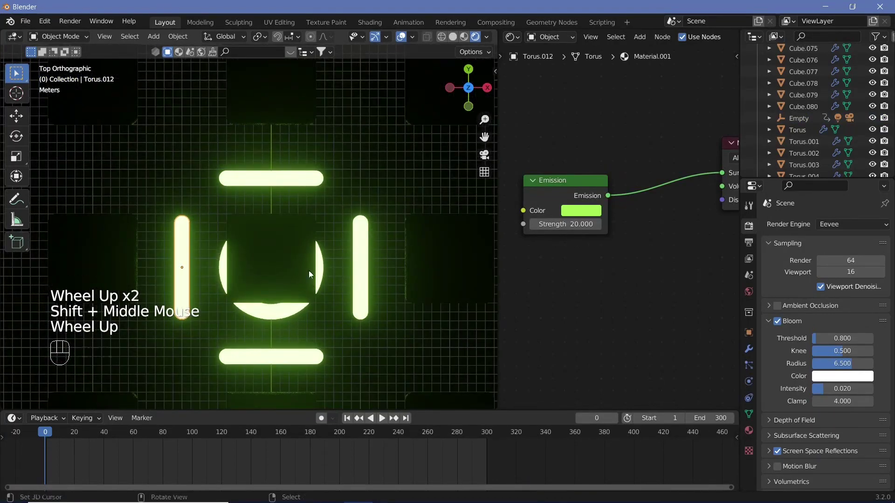
key(shift)
shift+right_click(321, 270)
shift+right_click(271, 179)
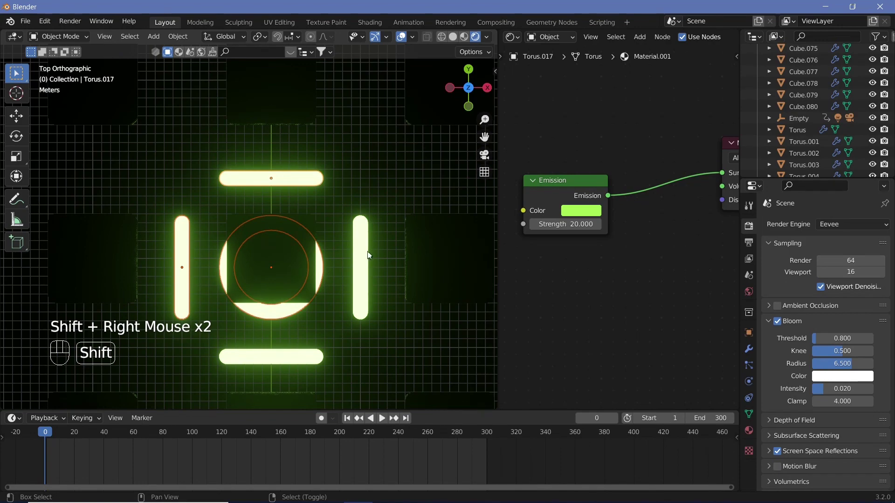
middle_drag(338, 332, 304, 383)
key(shift)
shift+right_click(276, 346)
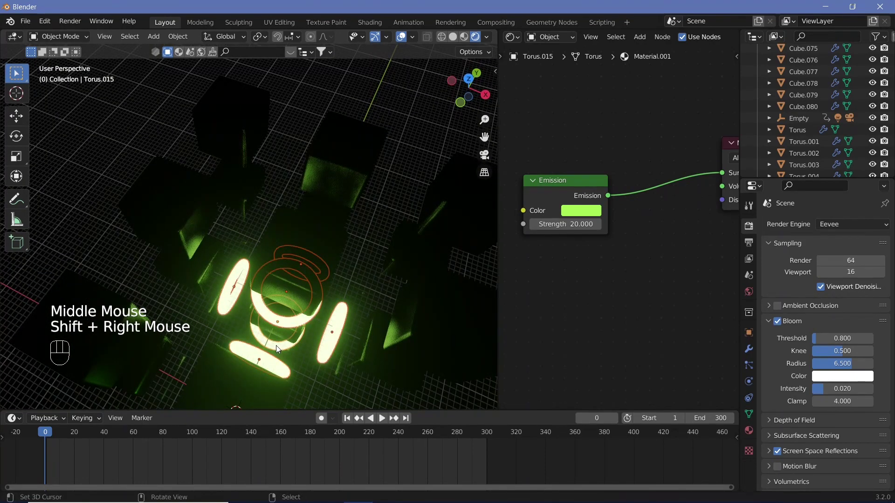
key(KP_7)
- Shift the selected rings and bars along Y, check the camera framing, and reselect the Empty
key(g)
key(y)
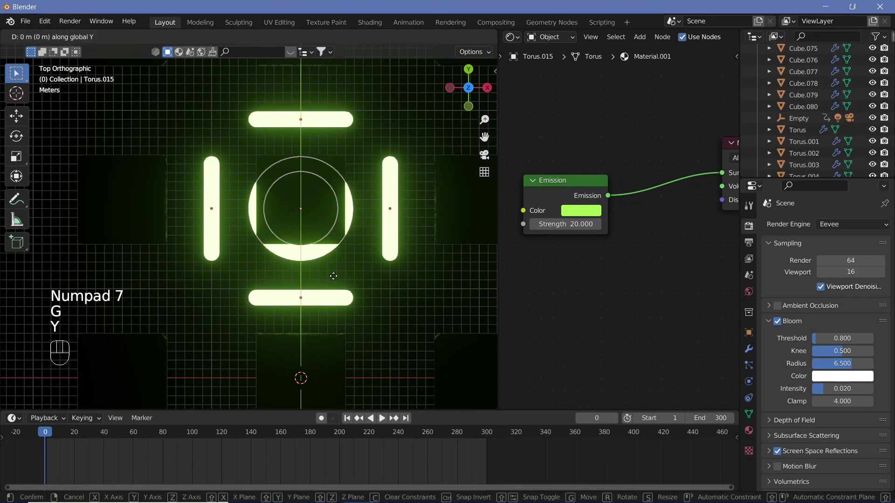
ctrl+click(296, 285)
key(KP_0)
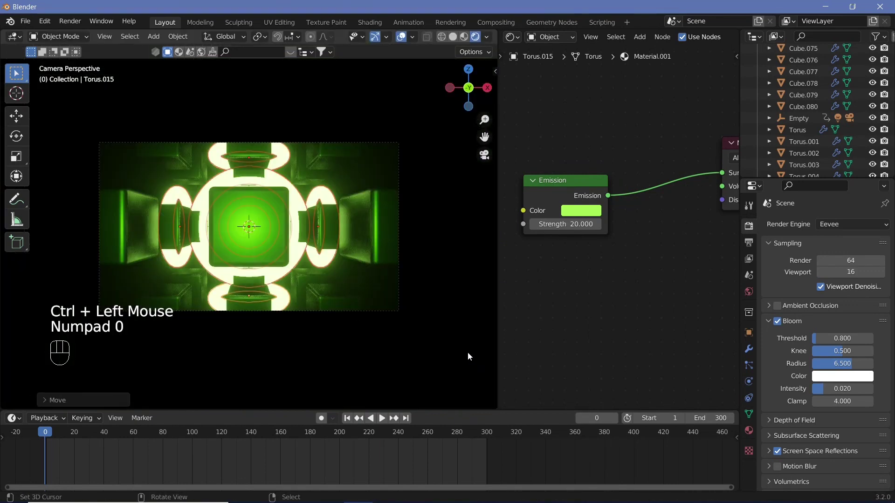
click(792, 117)
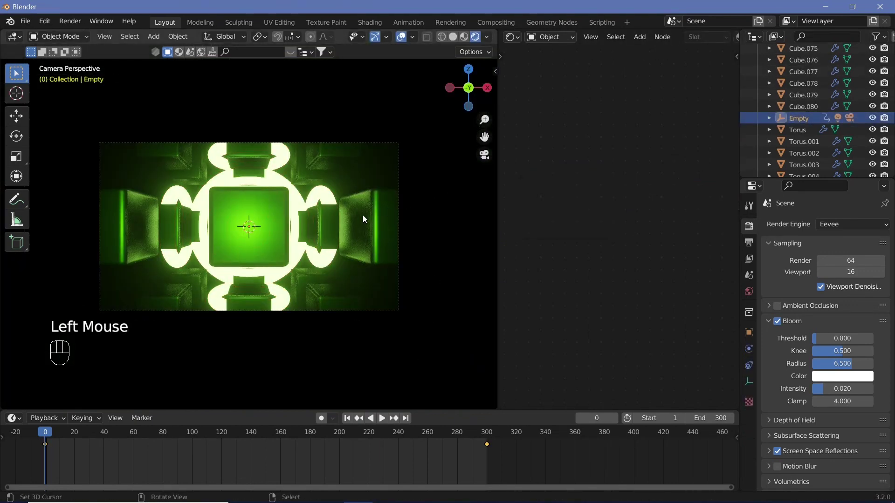
key(Down)
key(Up)
key(Down)
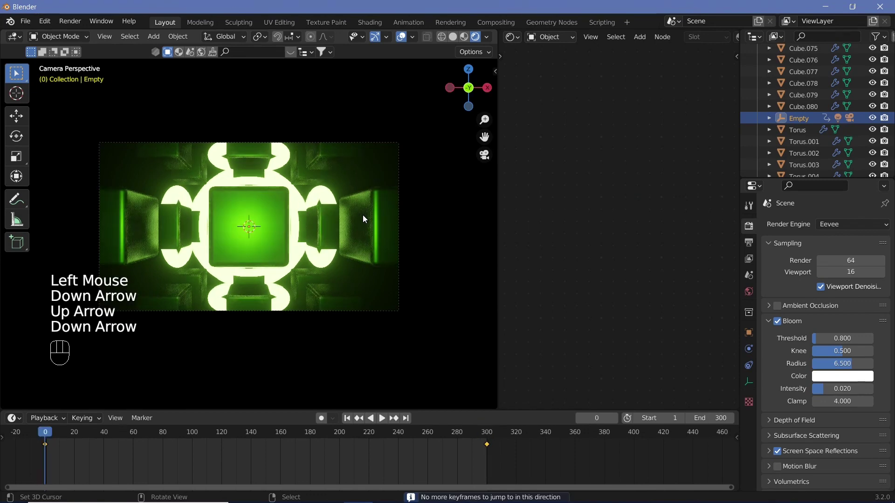
key(Up)
key(Down)
key(Up)
key(Down)
key(shift+space)
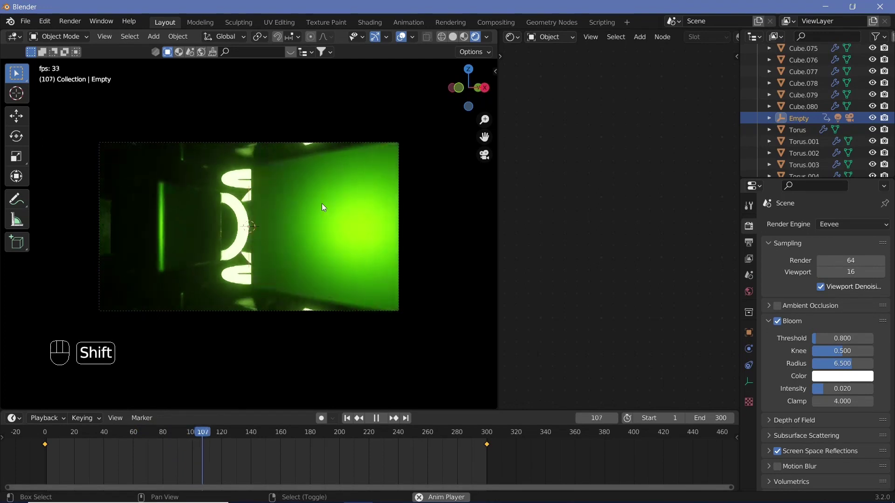
key(shift+space)
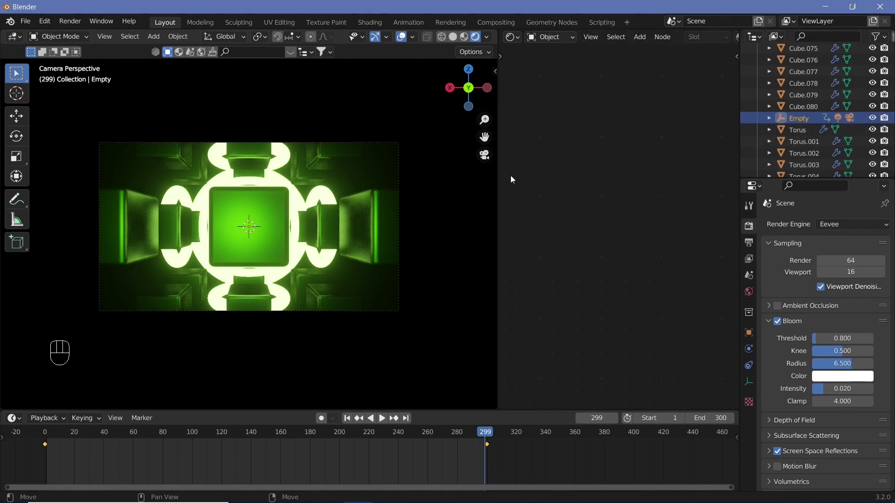
key(KP_0)
scroll(279, 246, down, 5)
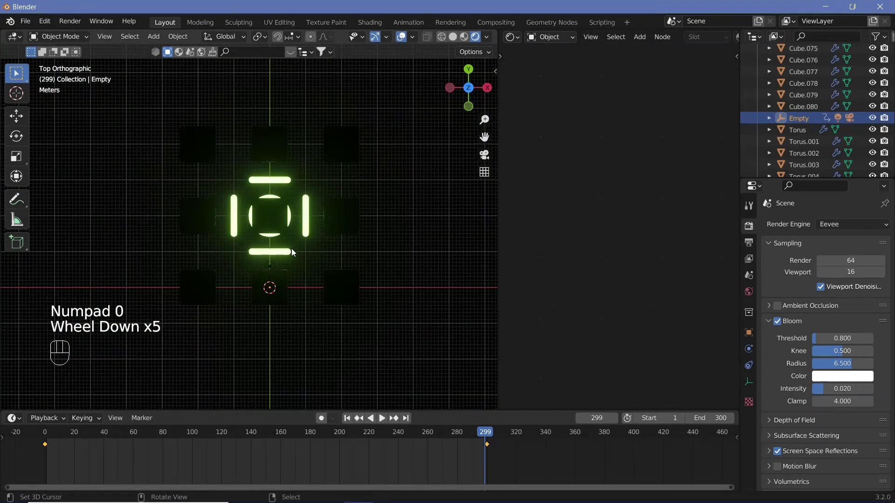